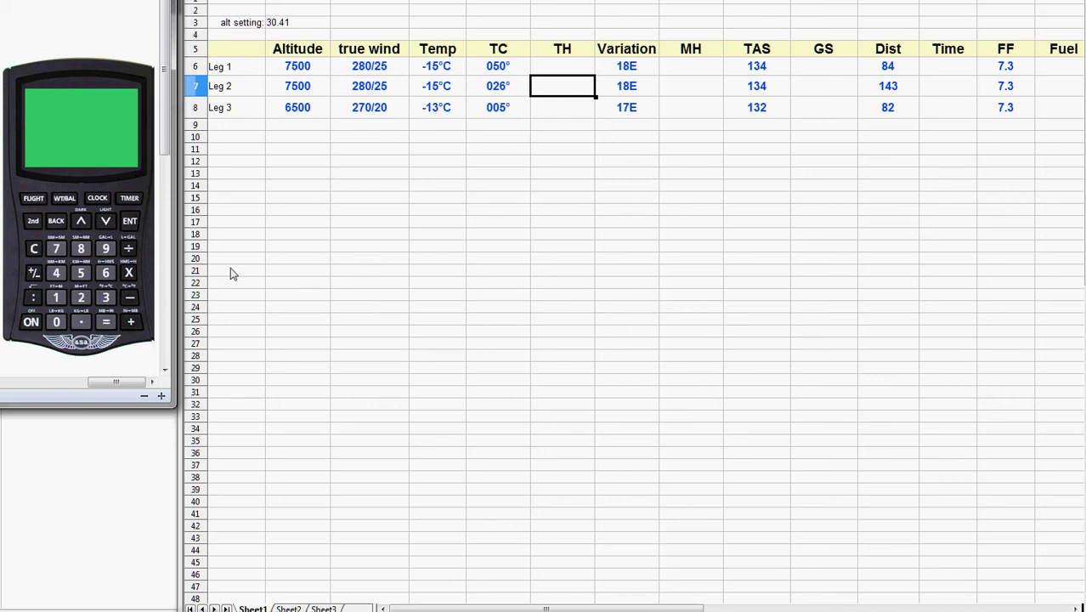
# Step: Power on the CX-3 and bring up its FLIGHT > Plan Leg menu
pyautogui.click(31, 322)
pyautogui.click(32, 200)
pyautogui.click(57, 274)
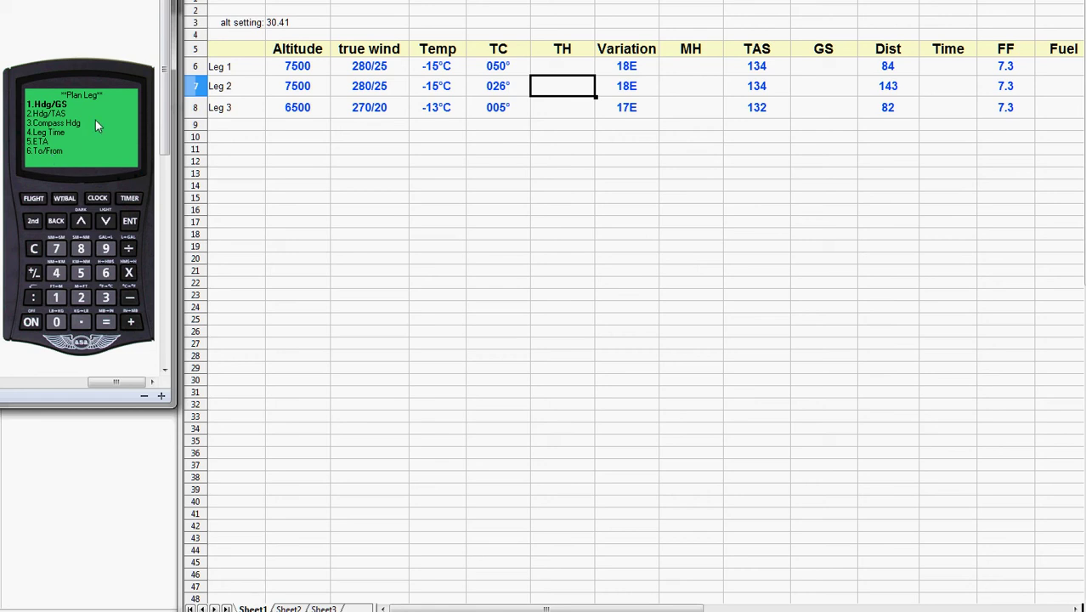
# Step: In the CX-3 Hdg/GS function, enter true course 50° and true airspeed 134 knots
pyautogui.click(56, 299)
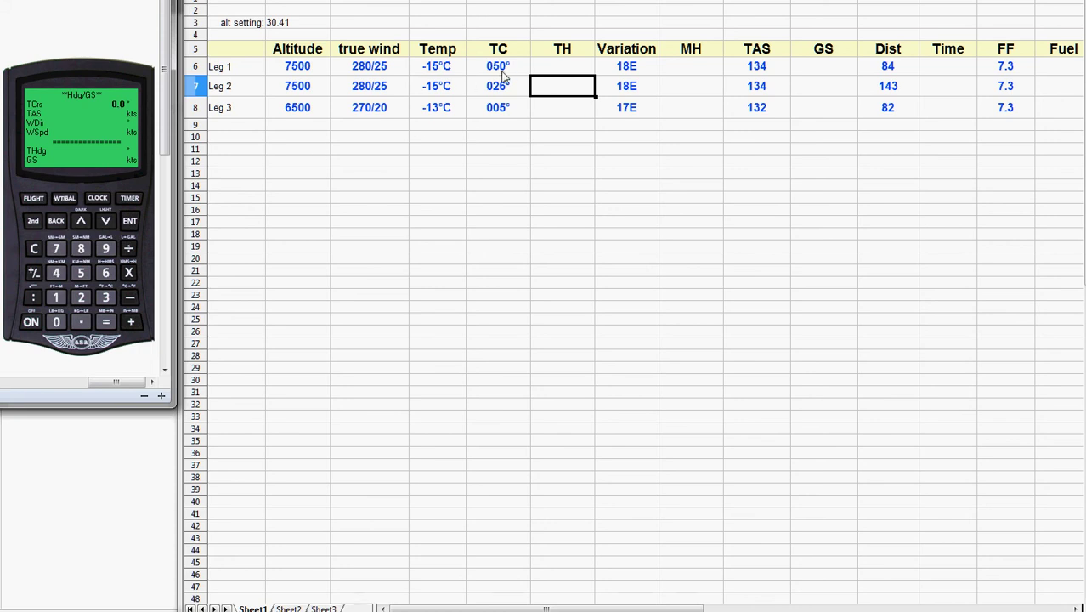
pyautogui.click(57, 323)
pyautogui.click(82, 278)
pyautogui.click(56, 324)
pyautogui.click(129, 222)
pyautogui.click(58, 298)
pyautogui.click(104, 299)
pyautogui.click(60, 279)
pyautogui.click(130, 221)
# Step: Enter wind 280° at 25 knots to get true heading 41.8° and groundspeed 148.7 kts
pyautogui.click(86, 300)
pyautogui.click(80, 250)
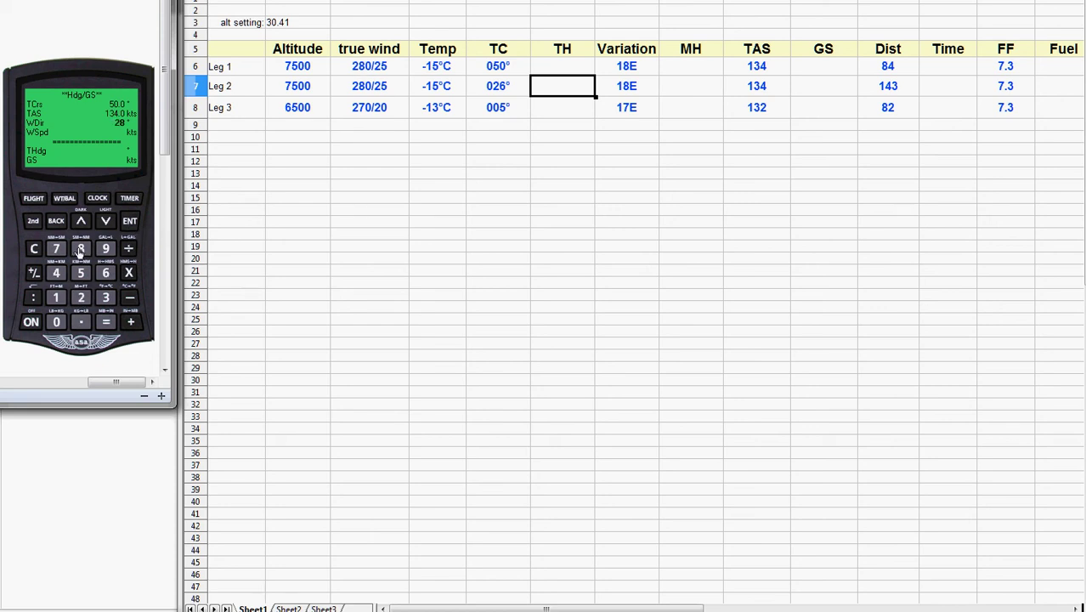
pyautogui.click(57, 322)
pyautogui.click(130, 222)
pyautogui.click(81, 298)
pyautogui.click(82, 273)
pyautogui.click(130, 222)
# Step: Enter 42 in Leg 1's TH cell and 149 in its GS cell
pyautogui.click(561, 68)
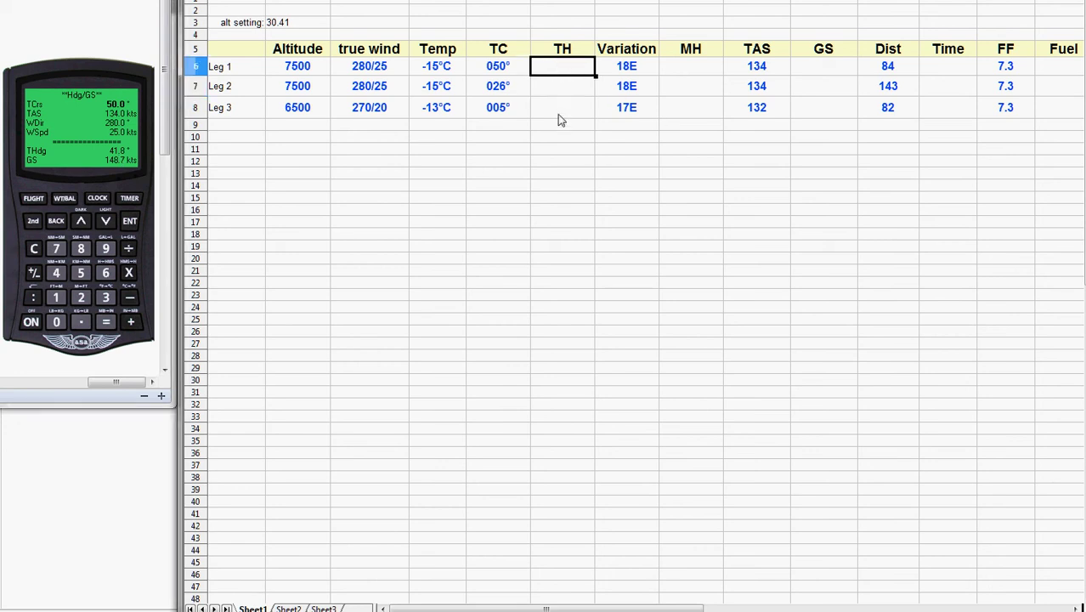
pyautogui.write('42')
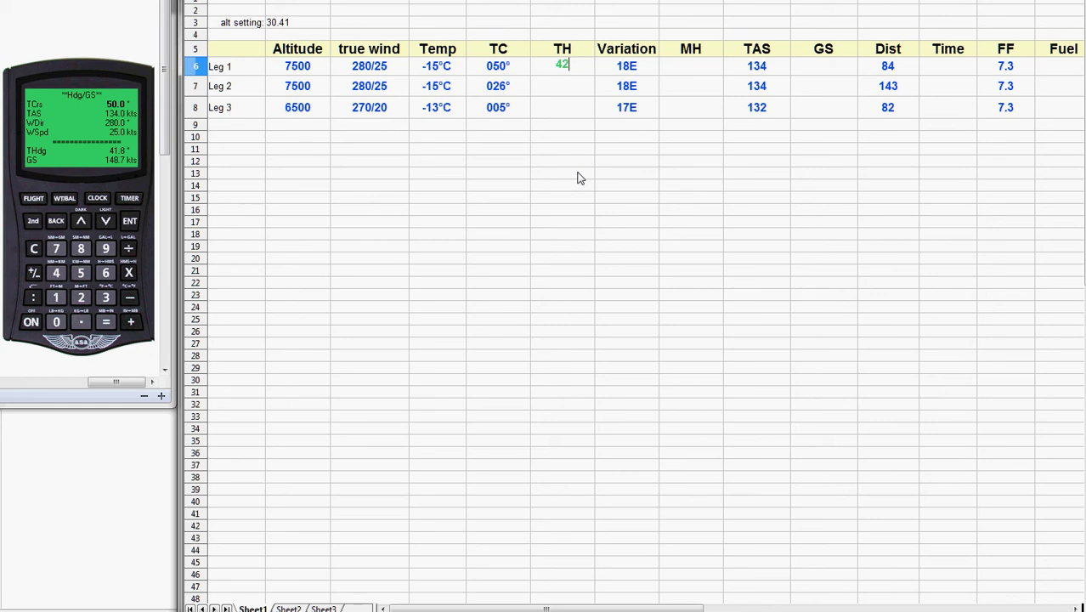
pyautogui.click(820, 72)
pyautogui.write('149')
pyautogui.click(699, 71)
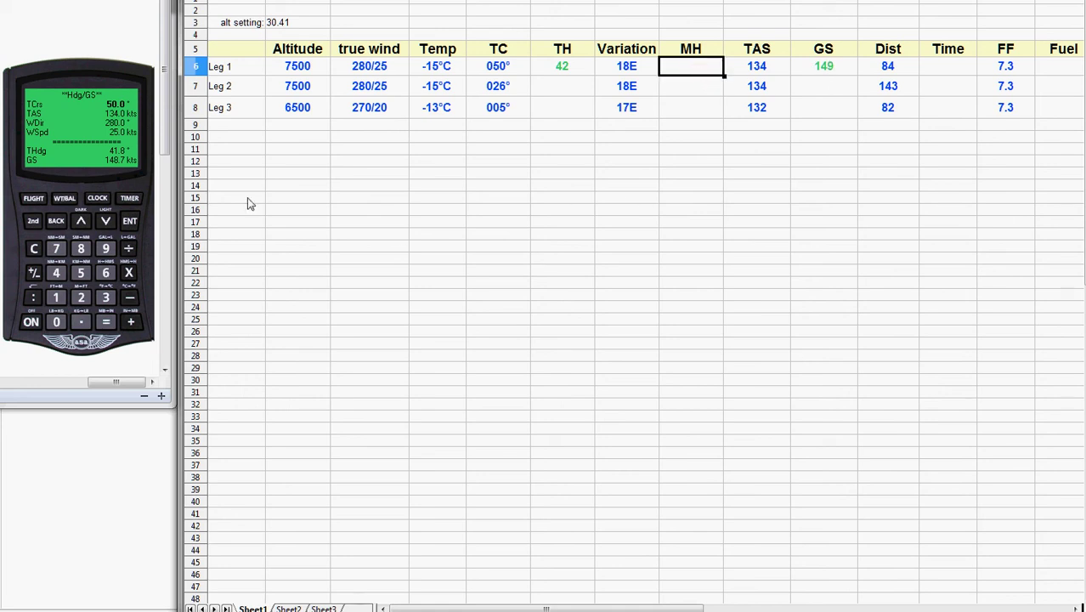
# Step: Compute Leg 1's compass heading of 23.8° from 41.8° true, -18° variation, zero deviation
pyautogui.click(56, 224)
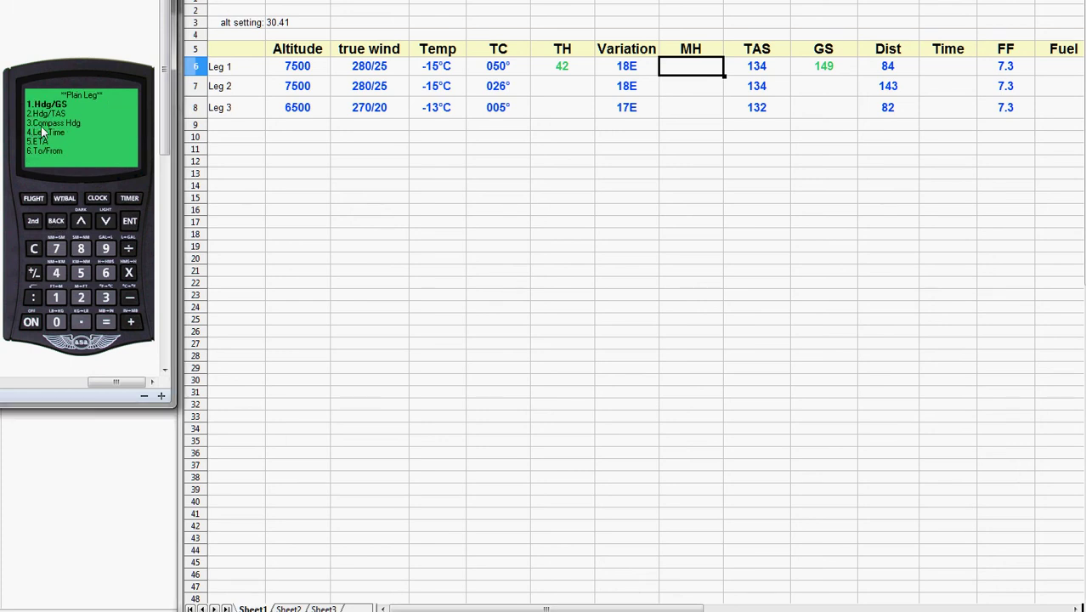
pyautogui.click(105, 297)
pyautogui.click(129, 220)
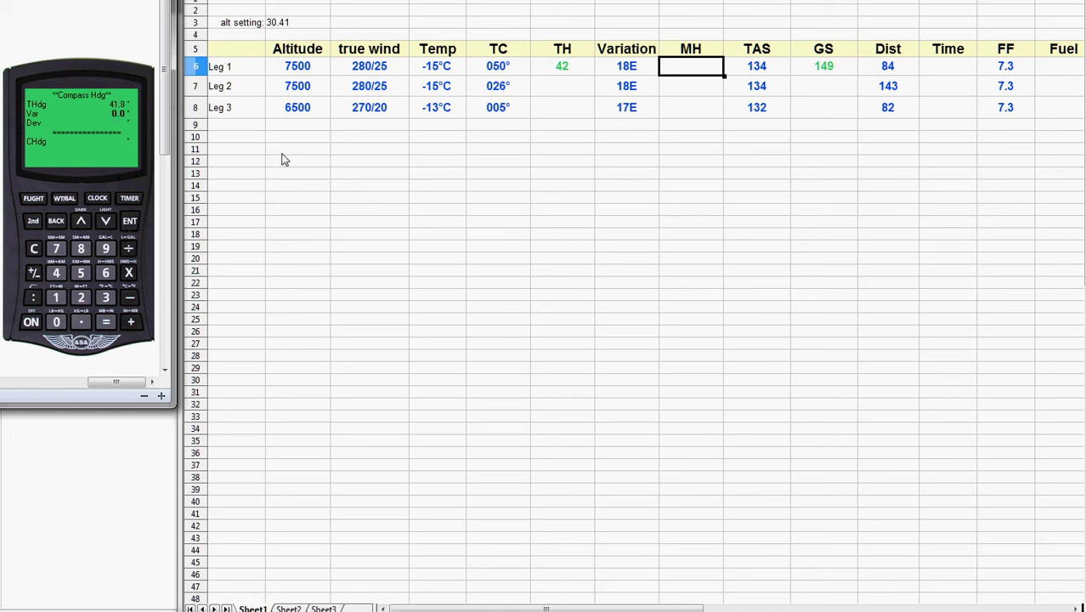
pyautogui.click(54, 297)
pyautogui.click(81, 250)
pyautogui.click(130, 222)
pyautogui.click(129, 221)
# Step: Enter 24 in Leg 1's MH cell in the spreadsheet
pyautogui.click(688, 72)
pyautogui.doubleClick(688, 72)
pyautogui.write('24')
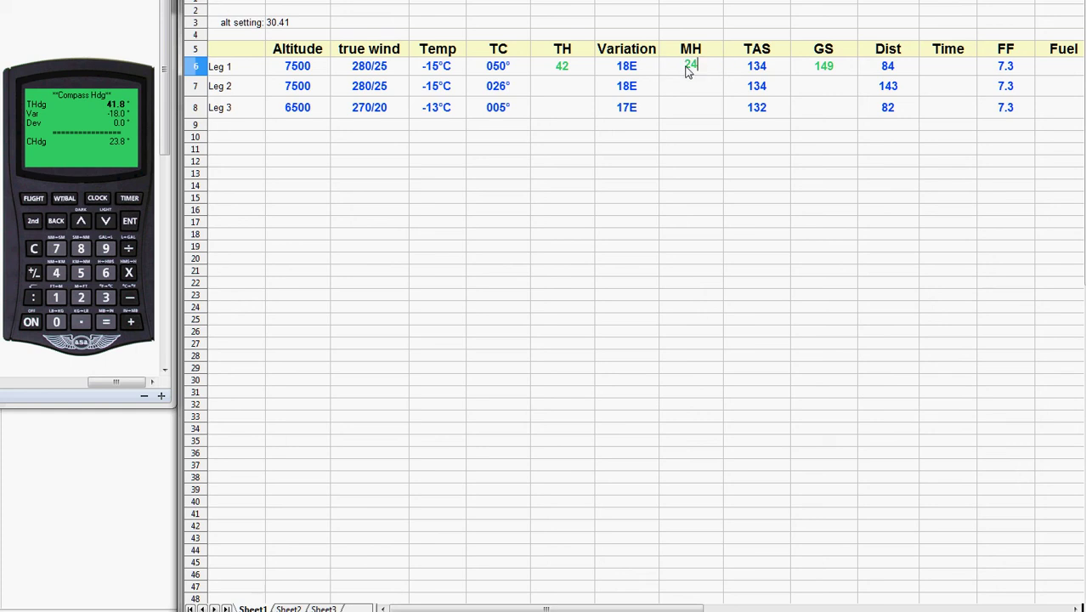
pyautogui.click(949, 68)
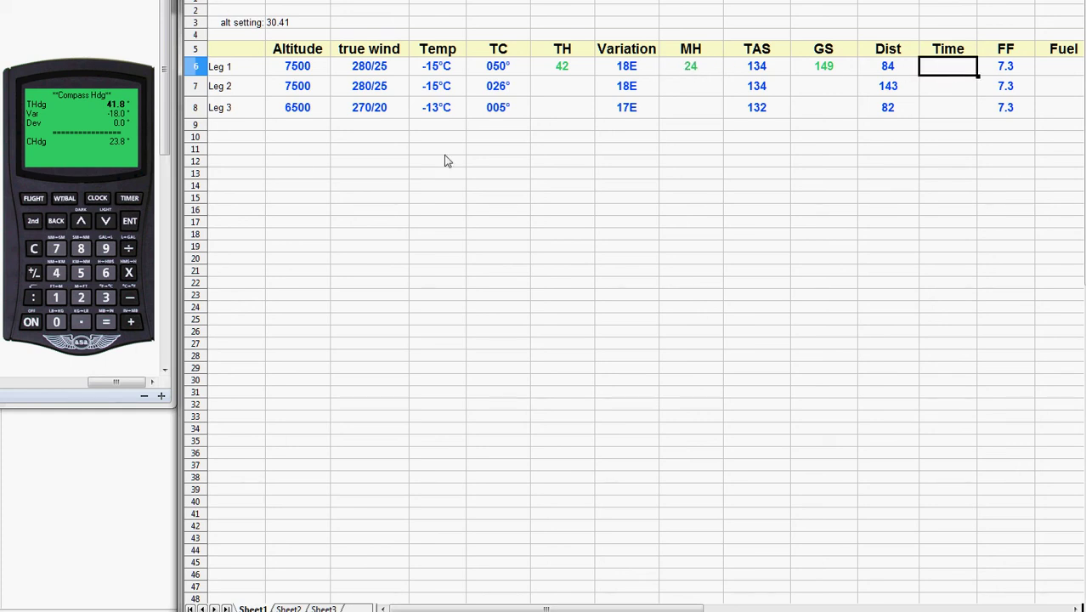
# Step: Compute Leg 1's leg time for 84 nm on the CX-3, giving 00:33:54
pyautogui.click(55, 222)
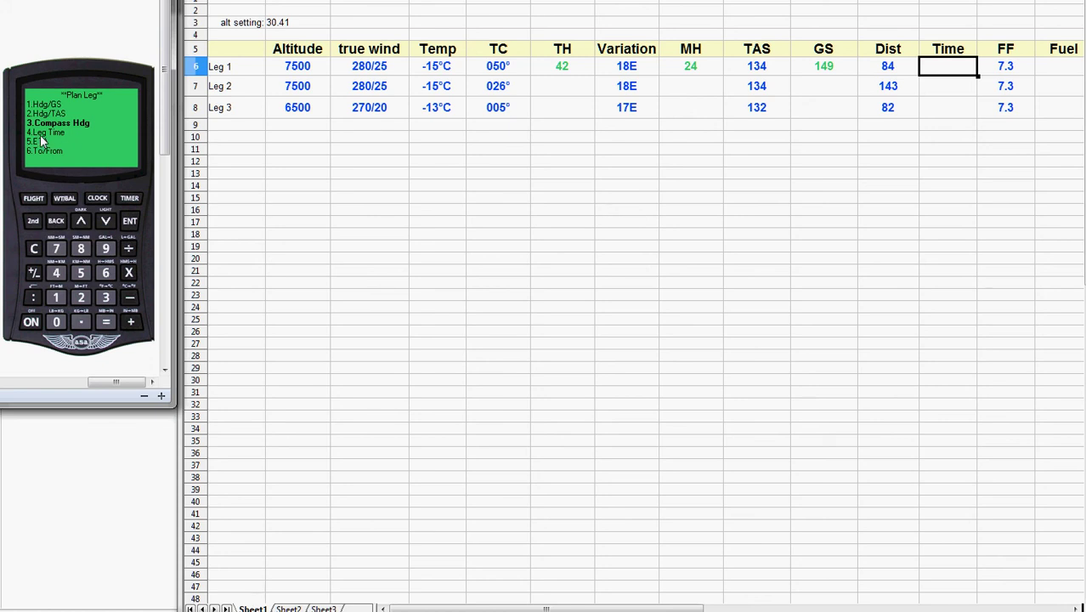
pyautogui.click(56, 278)
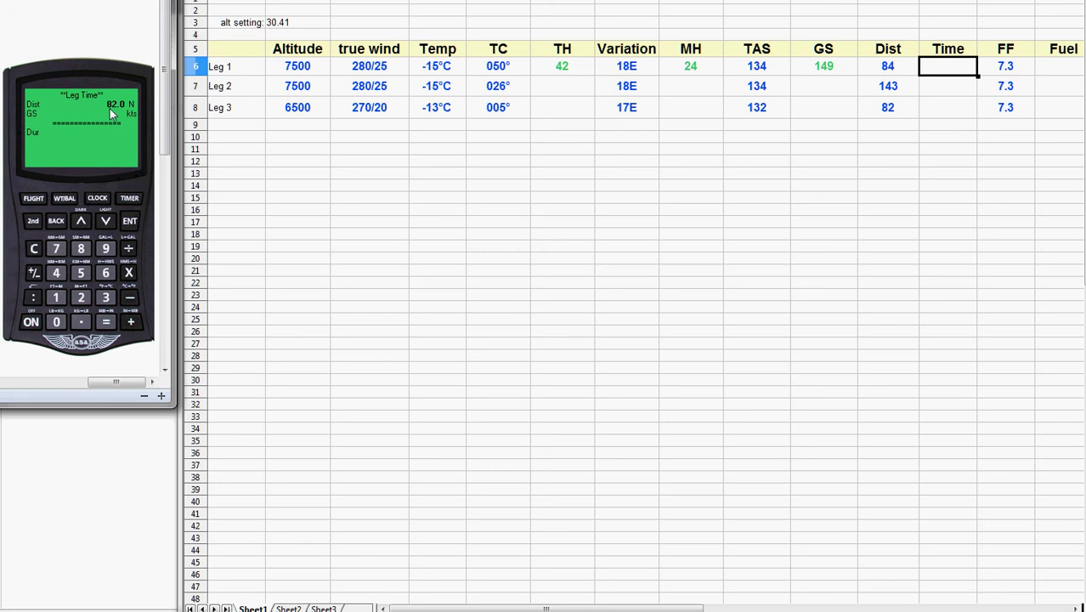
pyautogui.click(81, 252)
pyautogui.click(56, 274)
pyautogui.click(130, 223)
pyautogui.click(130, 222)
# Step: Enter 34 in Leg 1's Time cell
pyautogui.click(956, 73)
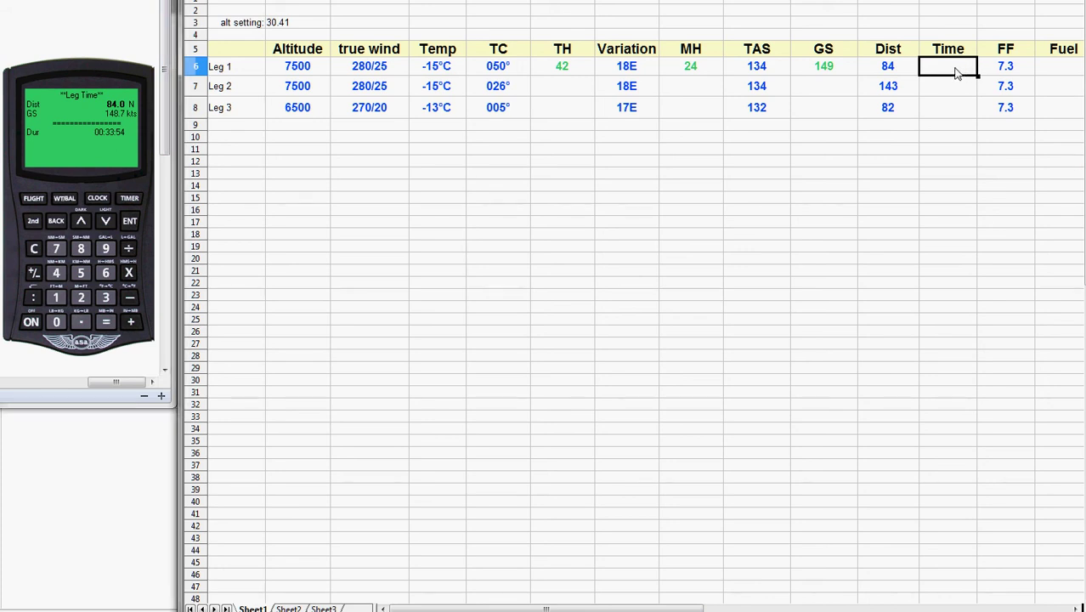
pyautogui.write('34')
pyautogui.click(1059, 72)
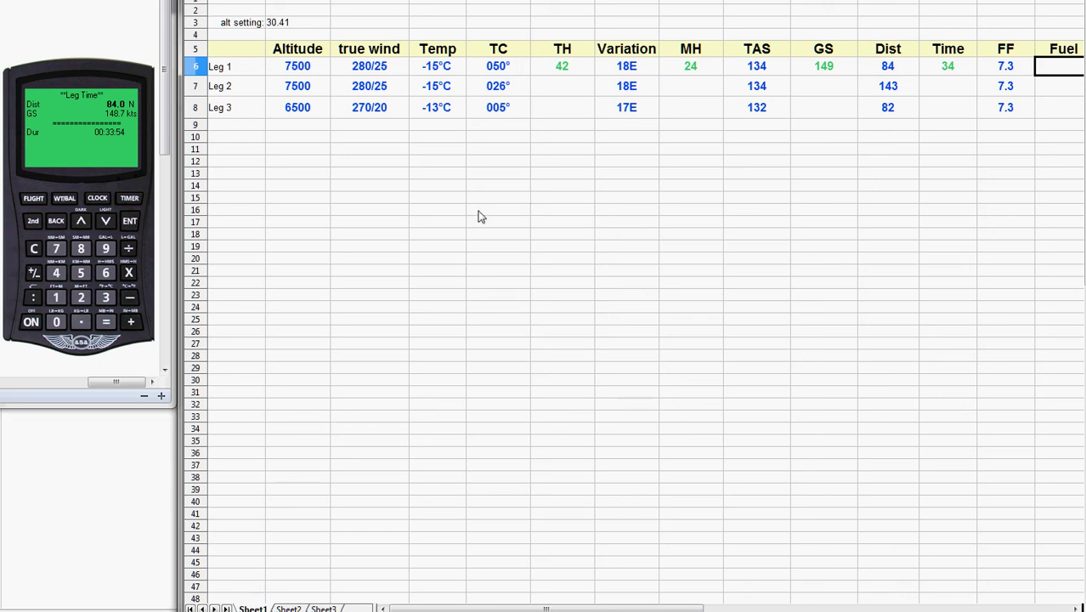
# Step: Compute Leg 1's fuel burn for 00:33:54 at a 7.3 fuel flow rate on the CX-3
pyautogui.click(33, 201)
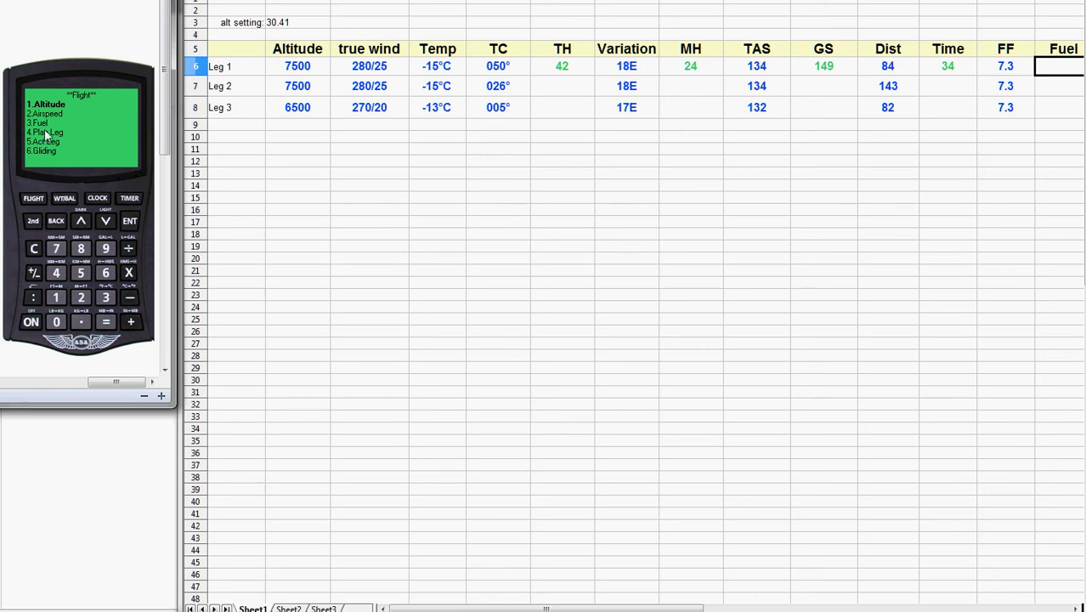
pyautogui.click(105, 299)
pyautogui.click(55, 297)
pyautogui.click(128, 221)
pyautogui.click(61, 257)
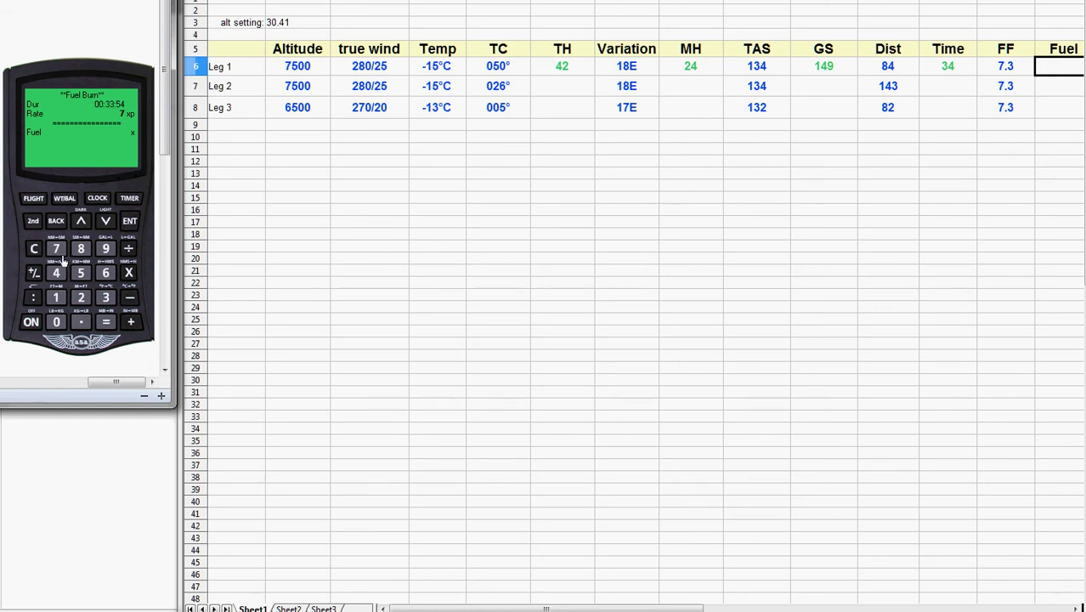
pyautogui.click(81, 322)
pyautogui.click(105, 297)
pyautogui.click(132, 226)
# Step: Enter 4.1 in Leg 1's Fuel cell
pyautogui.click(1060, 69)
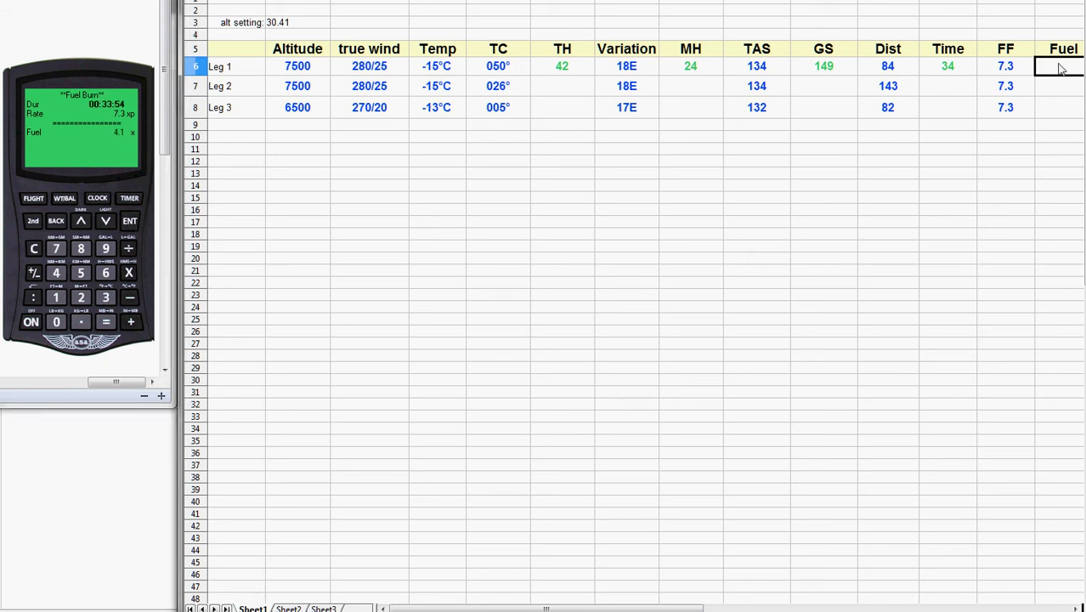
pyautogui.write('4.1')
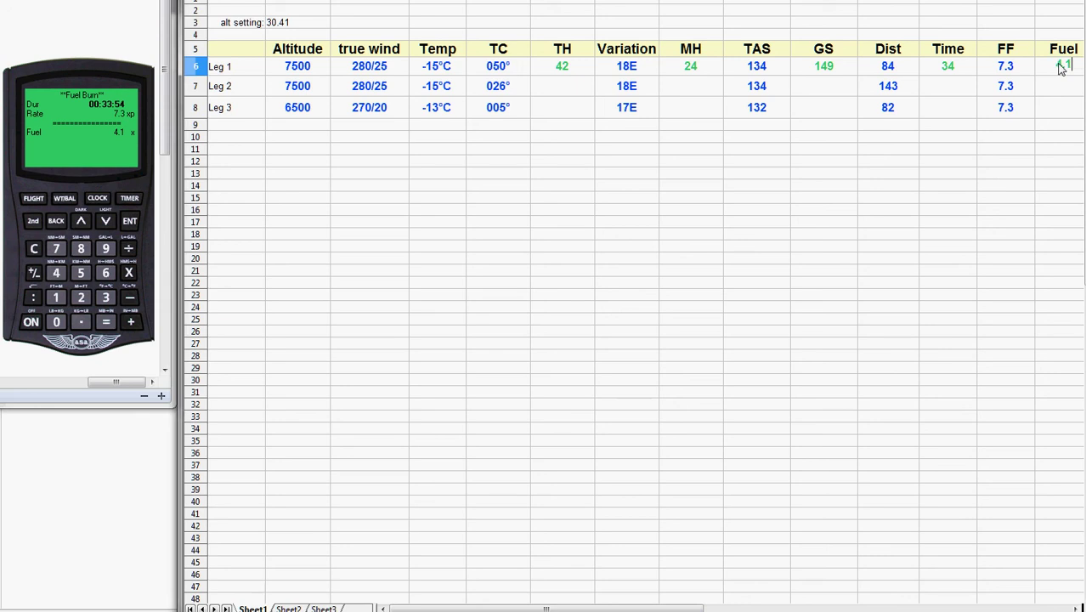
pyautogui.click(564, 85)
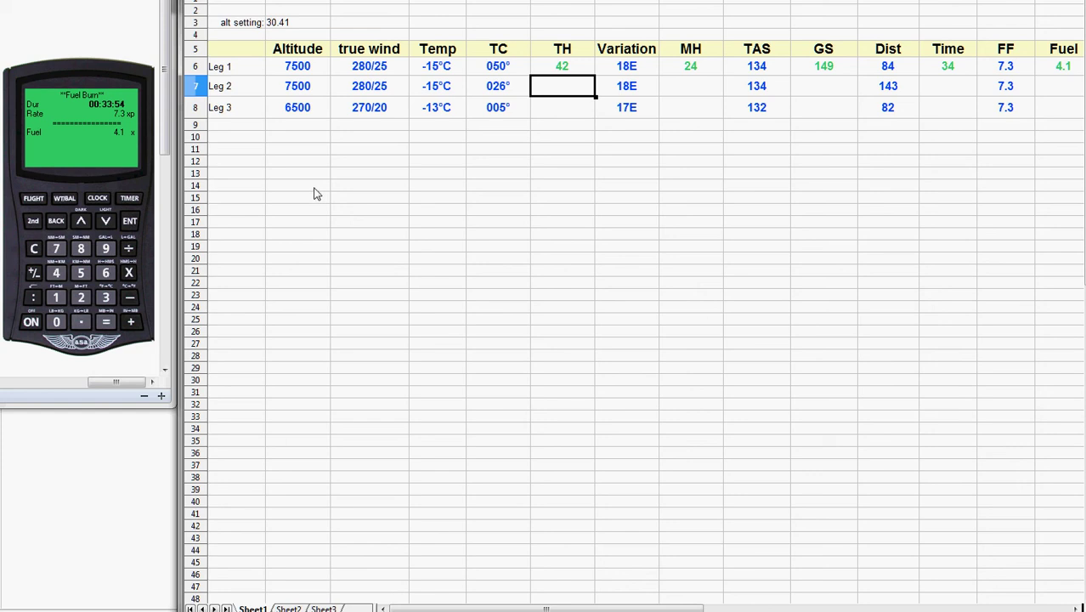
# Step: Compute Leg 2's heading and groundspeed for course 26°, TAS 134, wind 280/25
pyautogui.click(33, 200)
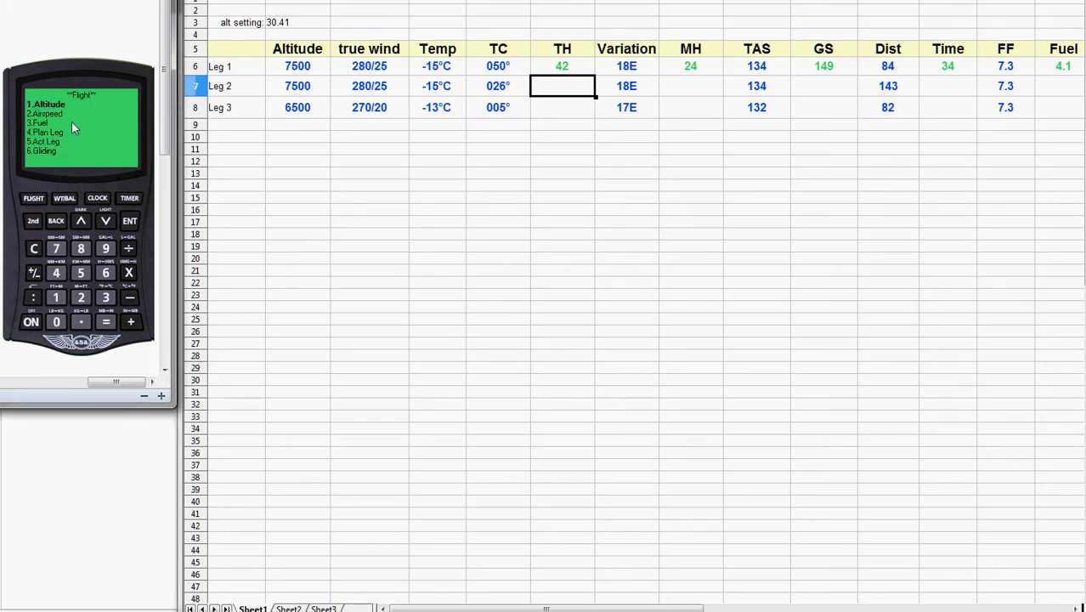
pyautogui.click(56, 273)
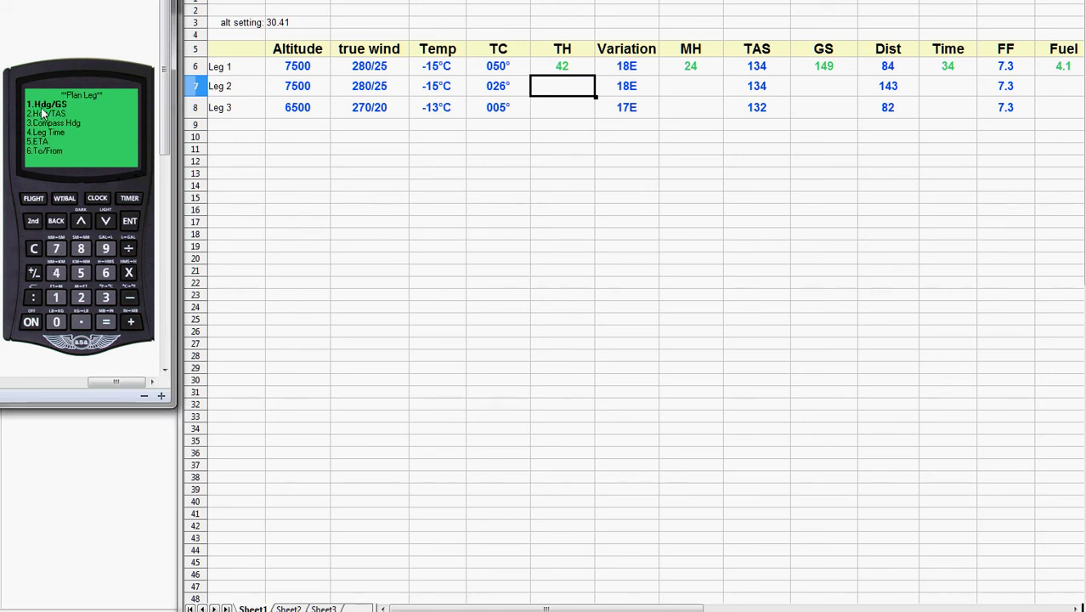
pyautogui.click(56, 299)
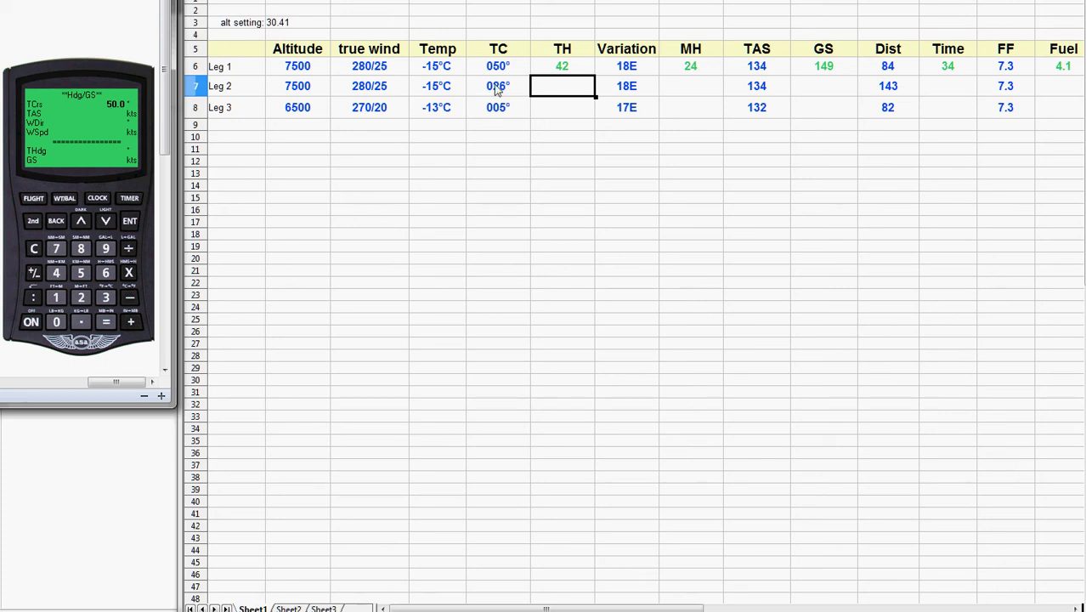
pyautogui.click(81, 296)
pyautogui.click(105, 274)
pyautogui.click(129, 221)
pyautogui.click(129, 221)
pyautogui.click(130, 223)
pyautogui.click(130, 222)
# Step: Enter 16 in Leg 2's TH cell and 139 in its GS cell
pyautogui.click(569, 88)
pyautogui.write('16')
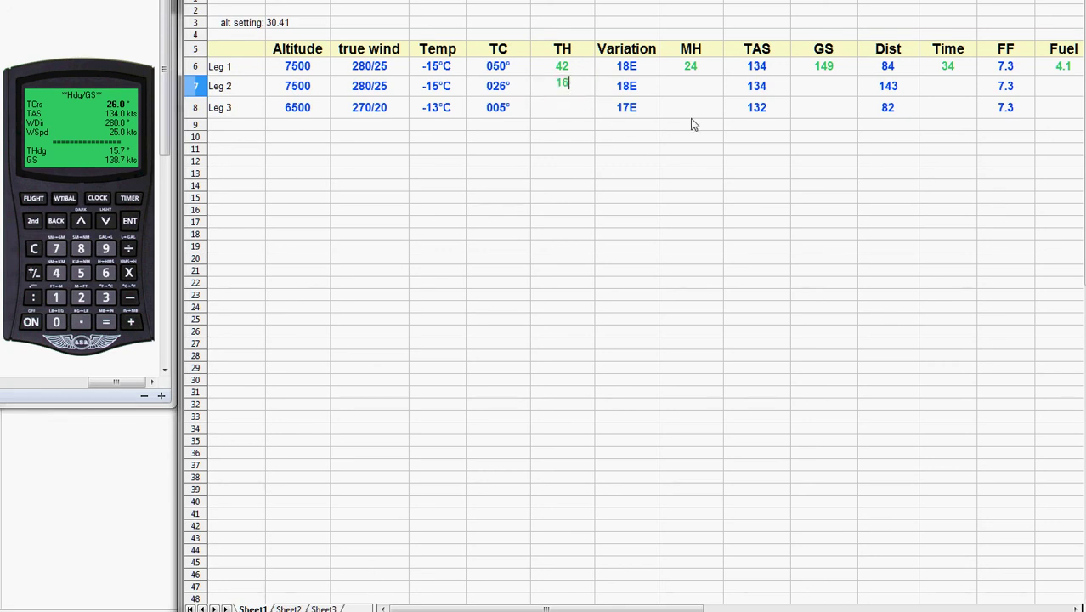
pyautogui.click(828, 88)
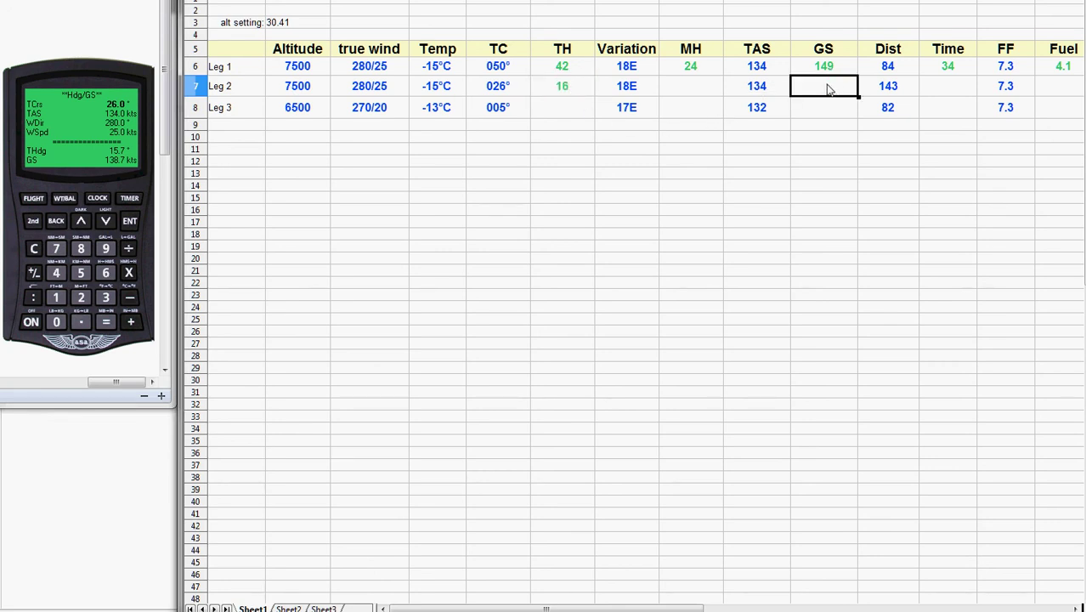
pyautogui.write('139')
pyautogui.click(694, 91)
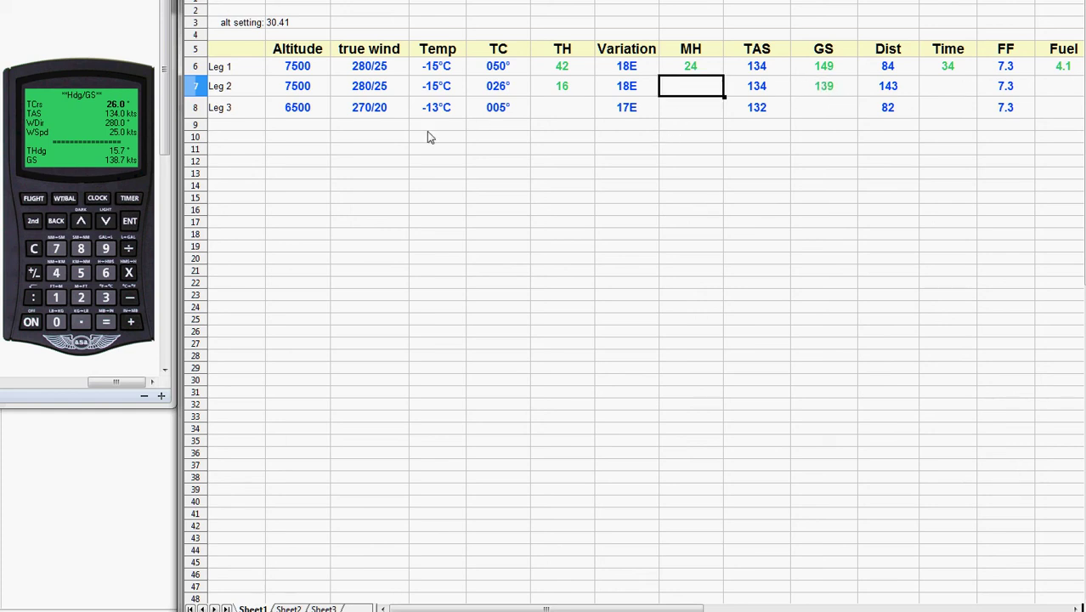
# Step: Compute Leg 2's compass heading of 357.7° from 15.7° true, 18° east variation, zero deviation
pyautogui.click(53, 221)
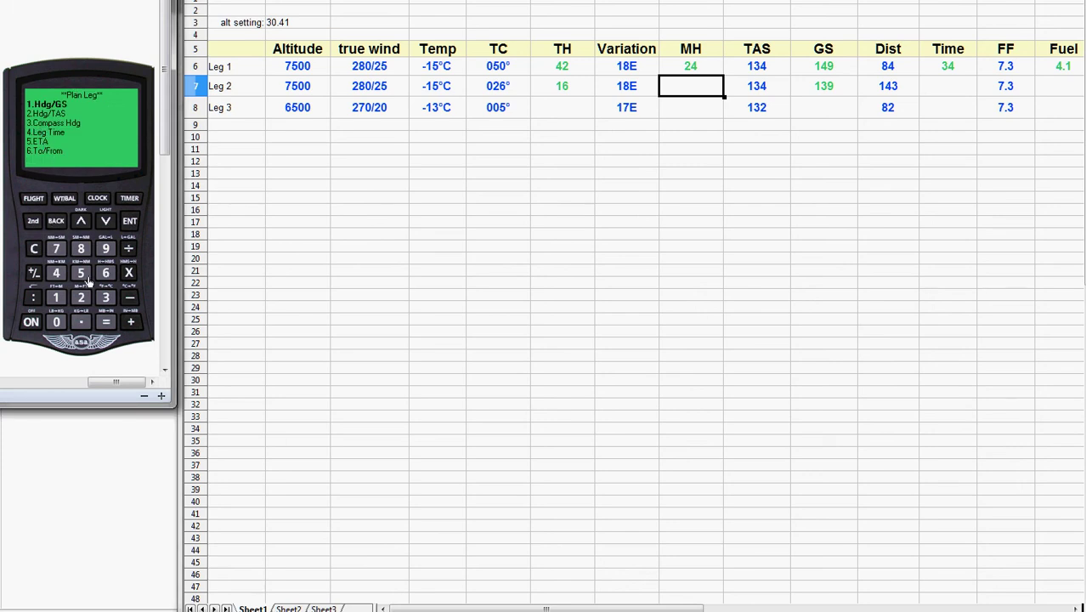
pyautogui.click(105, 296)
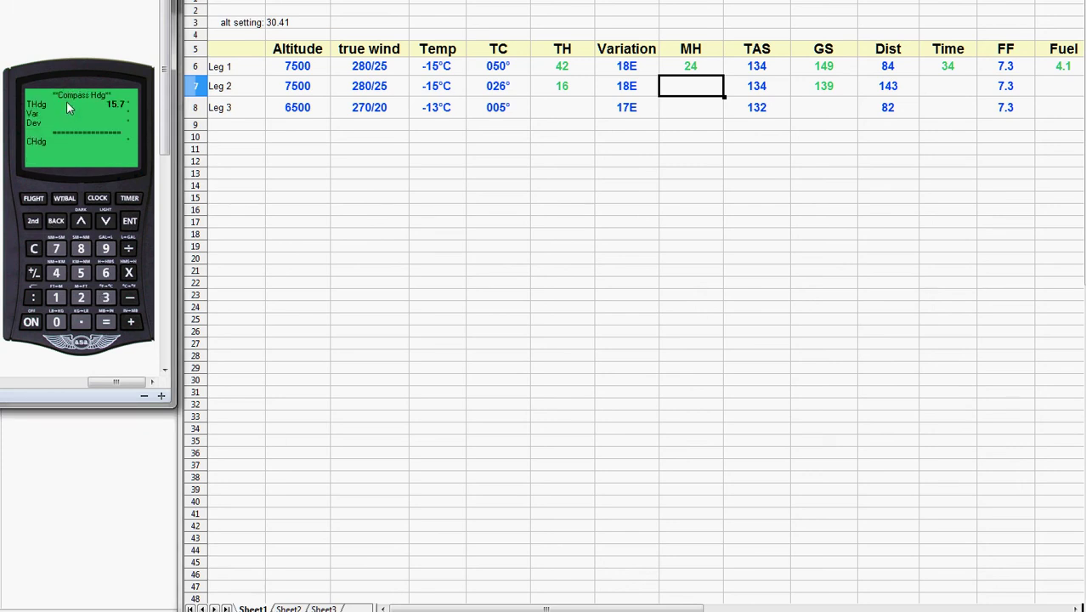
pyautogui.click(129, 221)
pyautogui.click(129, 221)
pyautogui.click(129, 221)
# Step: Enter 358 in Leg 2's MH cell
pyautogui.click(693, 89)
pyautogui.write('358')
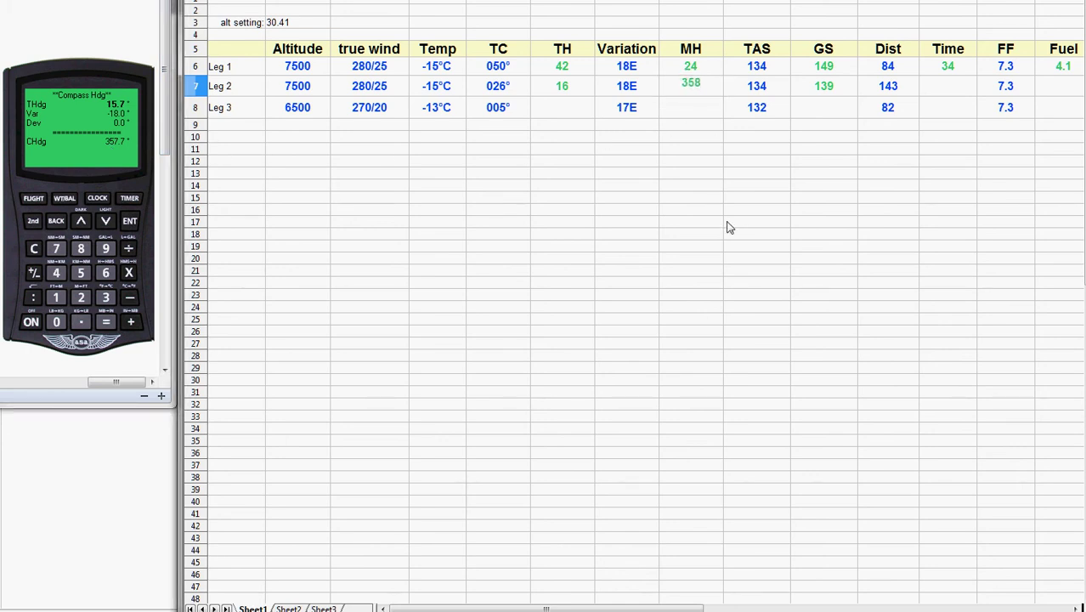
pyautogui.click(950, 88)
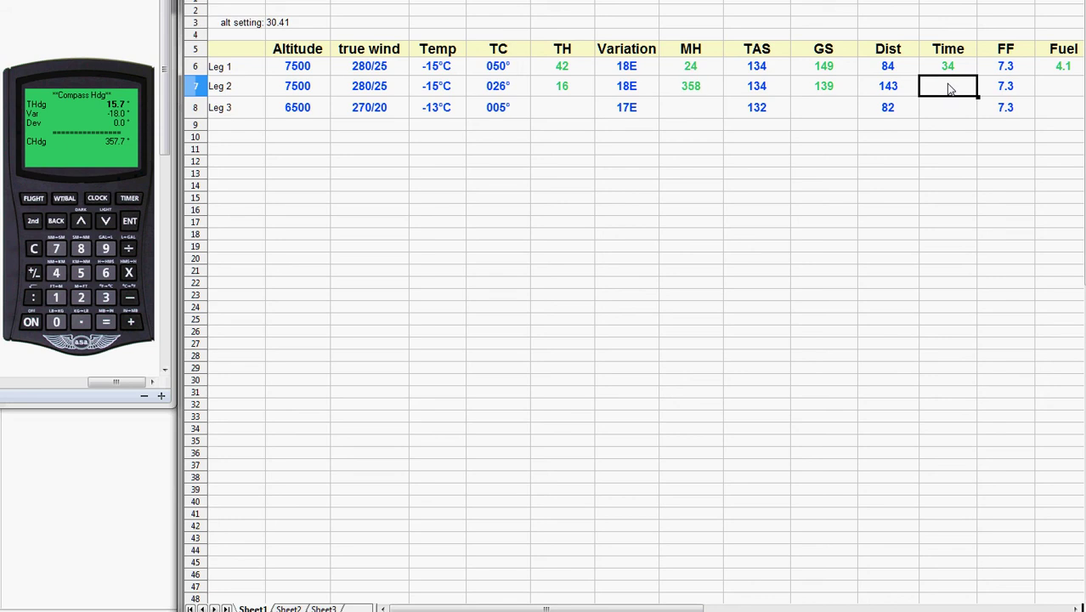
# Step: Compute Leg 2's leg time for 143 nm at 138.7 kts, giving 01:01:52
pyautogui.click(56, 221)
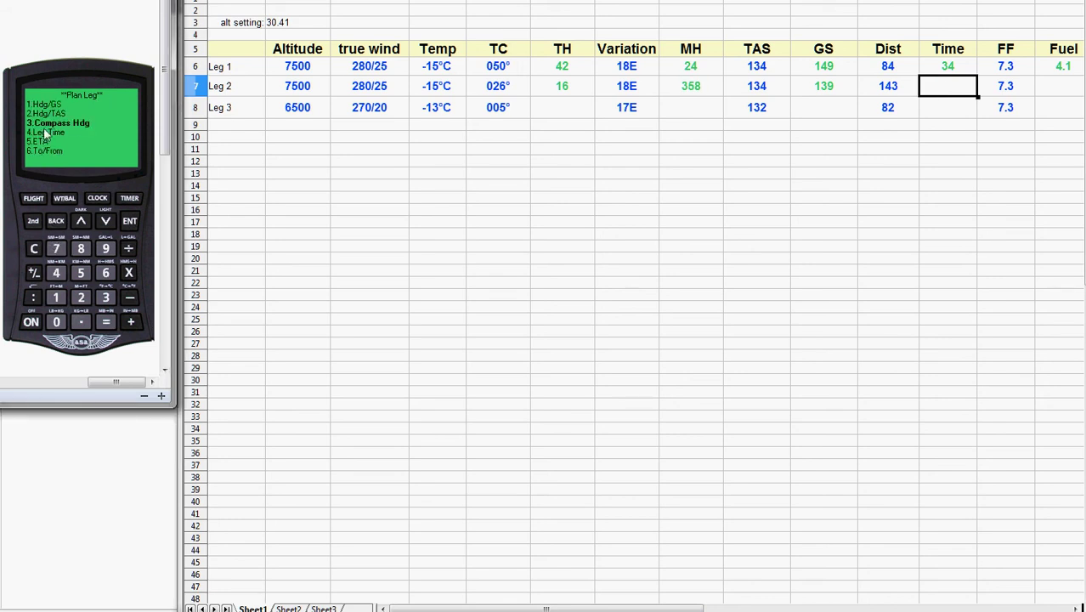
pyautogui.click(57, 270)
pyautogui.click(56, 297)
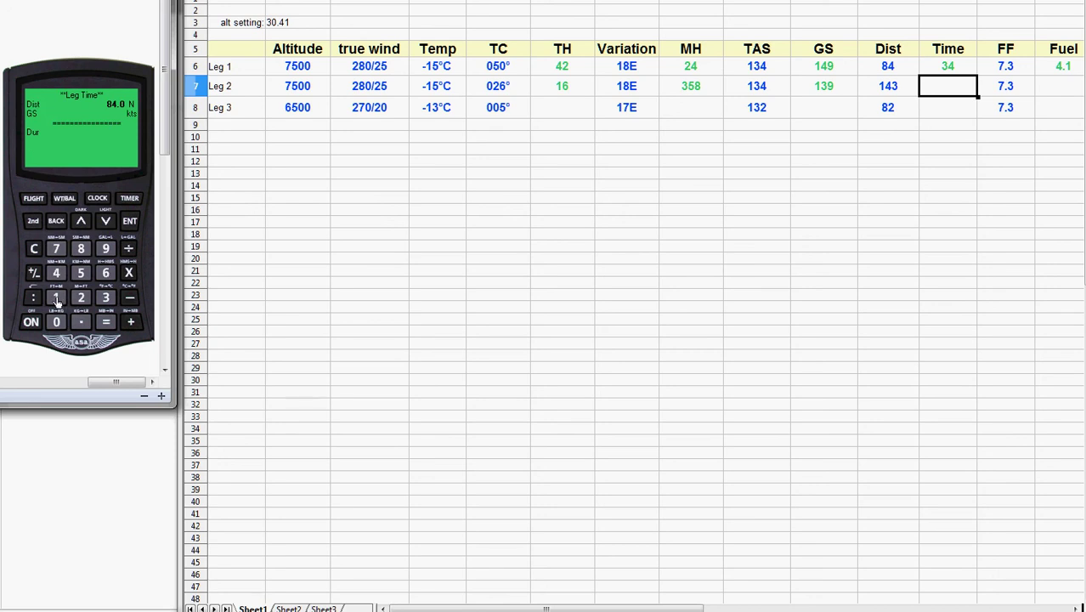
pyautogui.click(56, 297)
pyautogui.click(56, 273)
pyautogui.click(105, 297)
pyautogui.click(130, 223)
pyautogui.click(131, 223)
# Step: Enter 62 in Leg 2's Time cell
pyautogui.click(947, 90)
pyautogui.write('62')
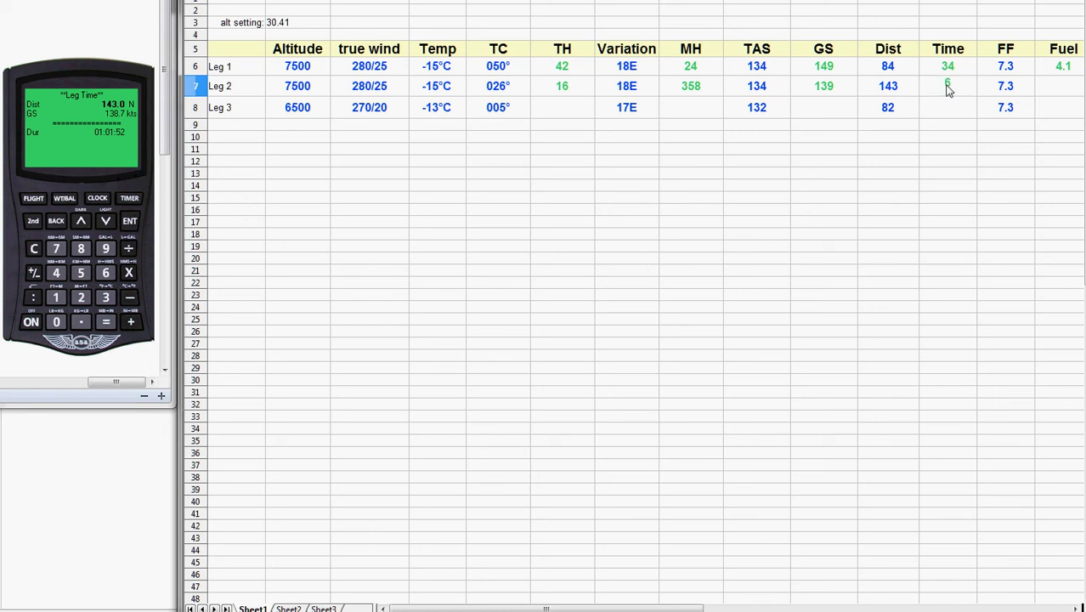
pyautogui.click(1057, 95)
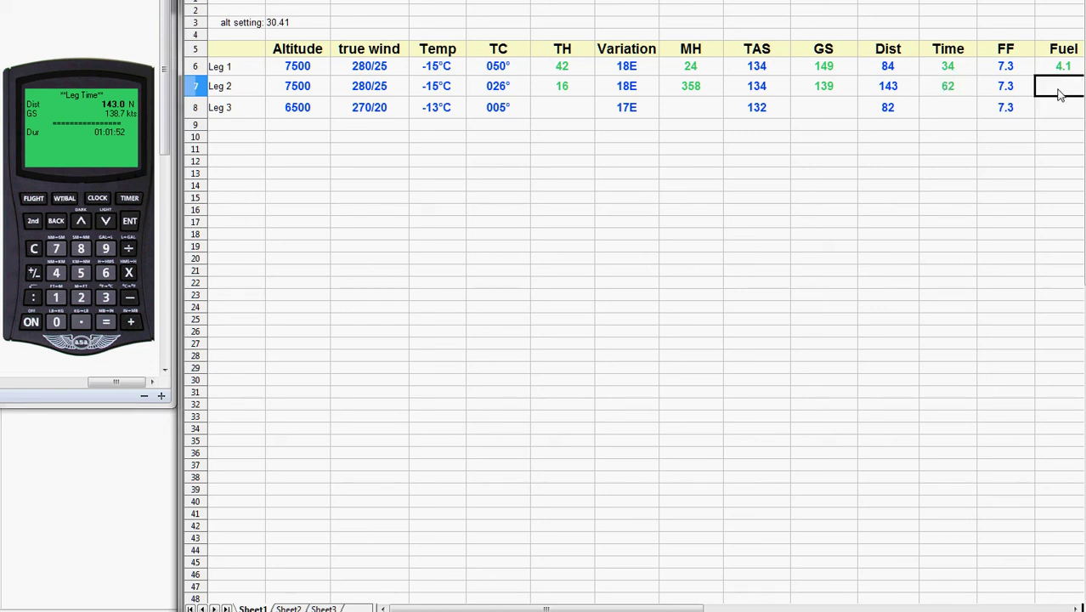
# Step: Compute Leg 2's fuel burn for 01:01:52 at a 7.3 flow rate on the CX-3
pyautogui.click(35, 201)
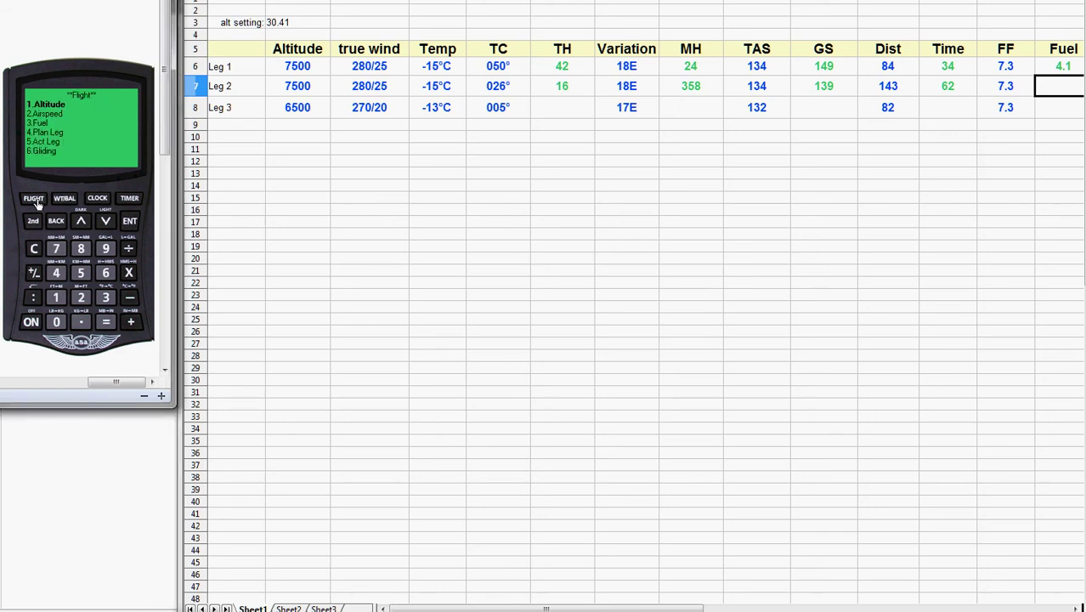
pyautogui.click(105, 297)
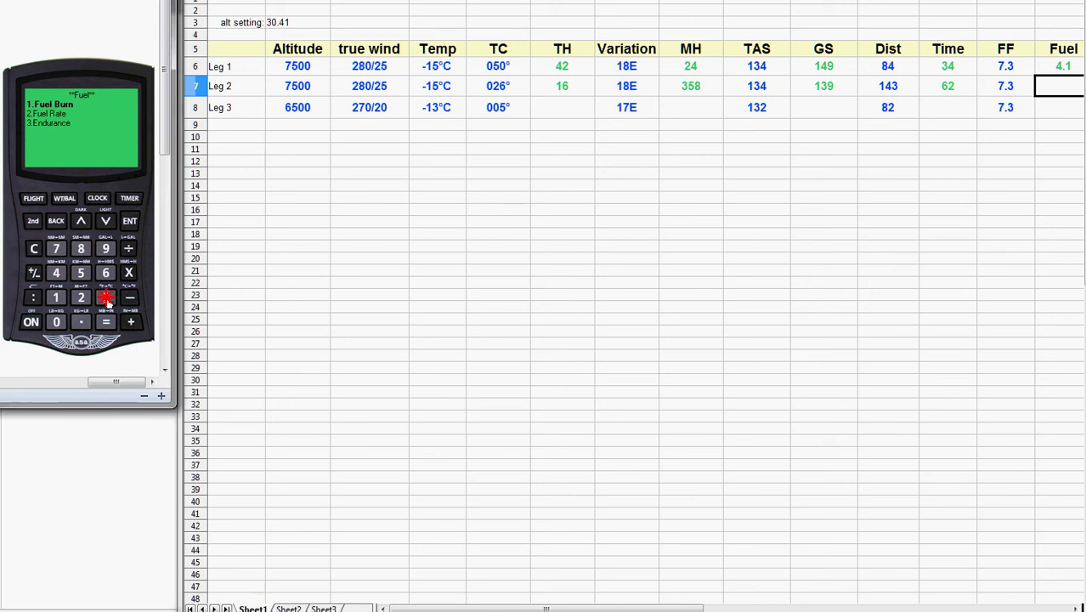
pyautogui.click(55, 297)
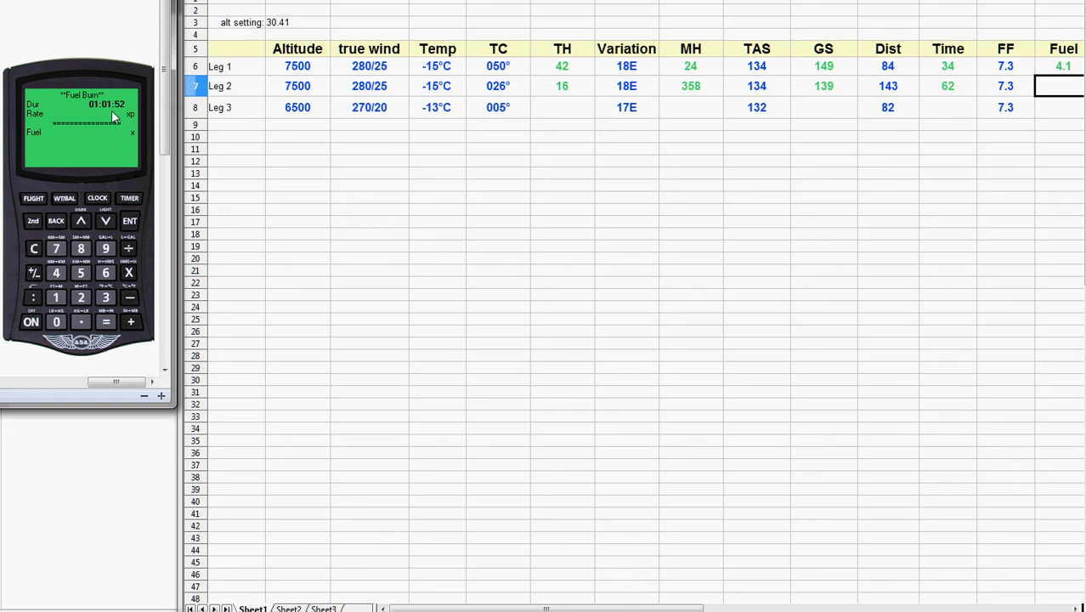
pyautogui.click(129, 220)
pyautogui.click(129, 223)
# Step: Enter 7.5 in Leg 2's Fuel cell
pyautogui.click(1059, 95)
pyautogui.write('7.5')
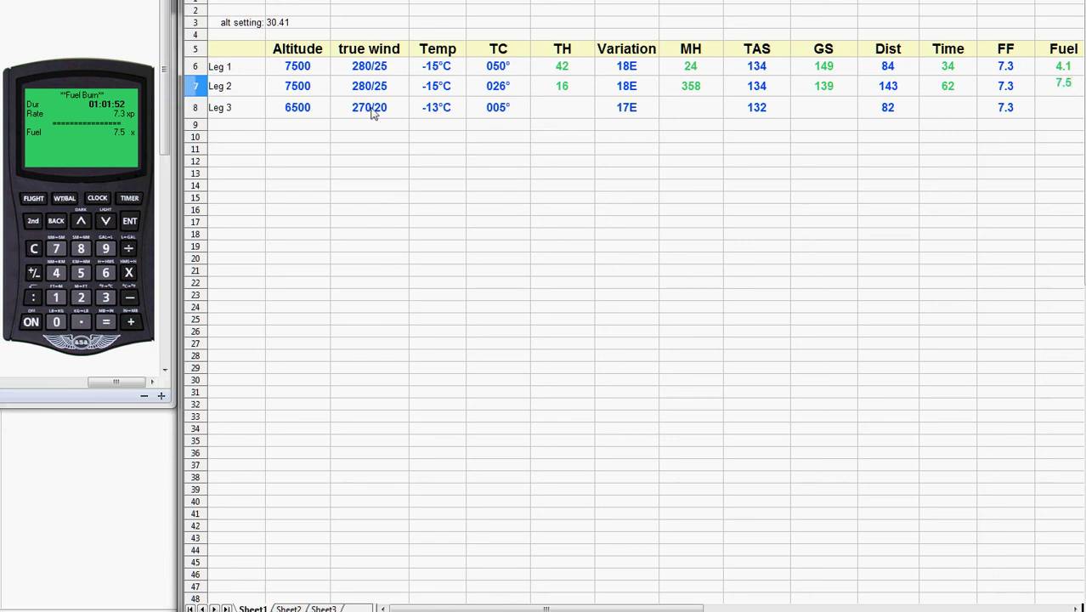
pyautogui.click(564, 111)
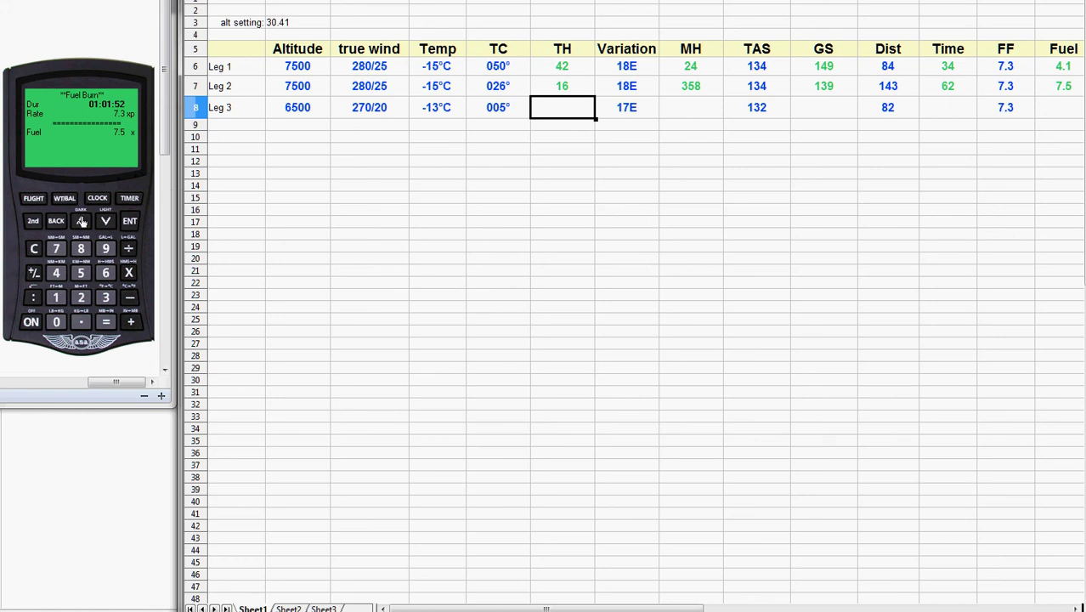
# Step: In the CX-3 Hdg/GS calculation, enter Leg 3's true course 5 and true airspeed 132
pyautogui.click(33, 200)
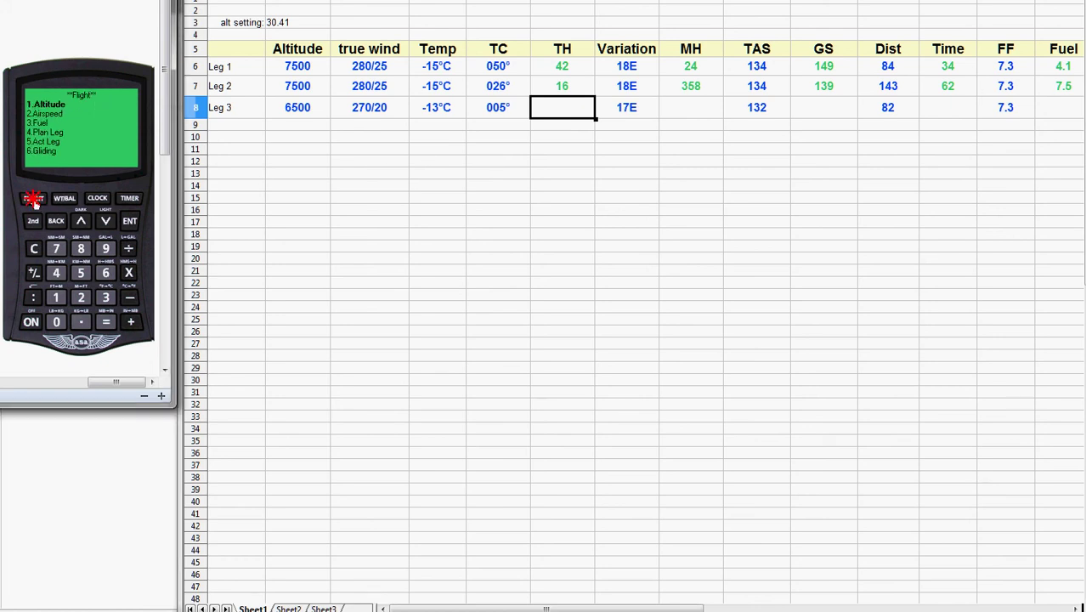
pyautogui.click(53, 274)
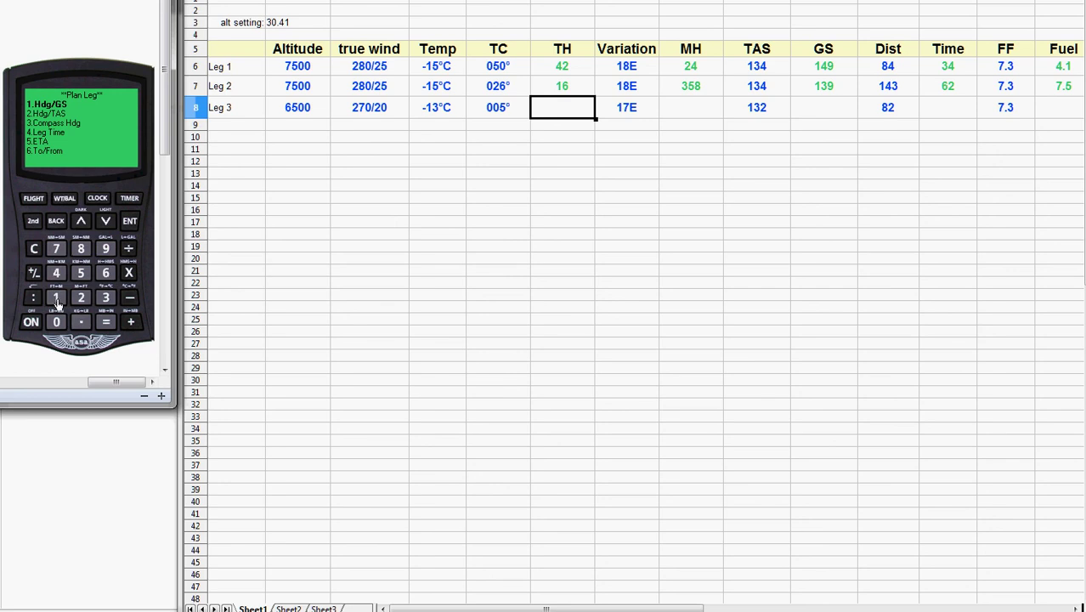
pyautogui.click(59, 294)
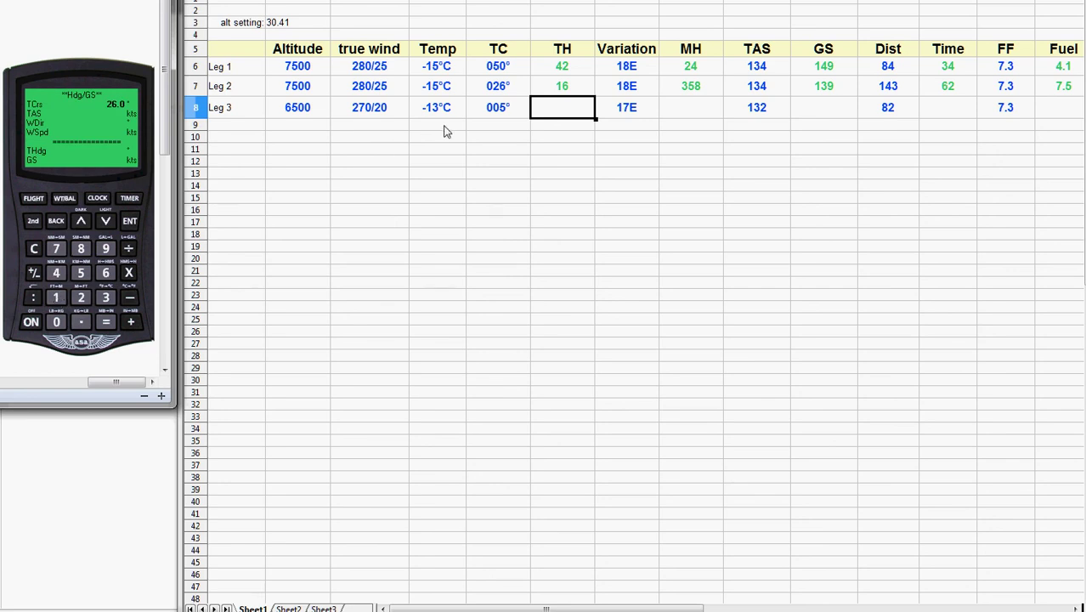
pyautogui.click(81, 275)
pyautogui.click(129, 222)
pyautogui.click(58, 299)
pyautogui.click(104, 297)
pyautogui.click(80, 297)
pyautogui.click(129, 221)
# Step: Enter wind 270 at 20 to compute Leg 3's heading and groundspeed
pyautogui.click(80, 299)
pyautogui.click(57, 248)
pyautogui.click(56, 322)
pyautogui.click(129, 223)
pyautogui.click(89, 301)
pyautogui.click(56, 322)
pyautogui.click(130, 223)
# Step: Record TH 359 and GS 132 for Leg 3 in the log
pyautogui.click(563, 112)
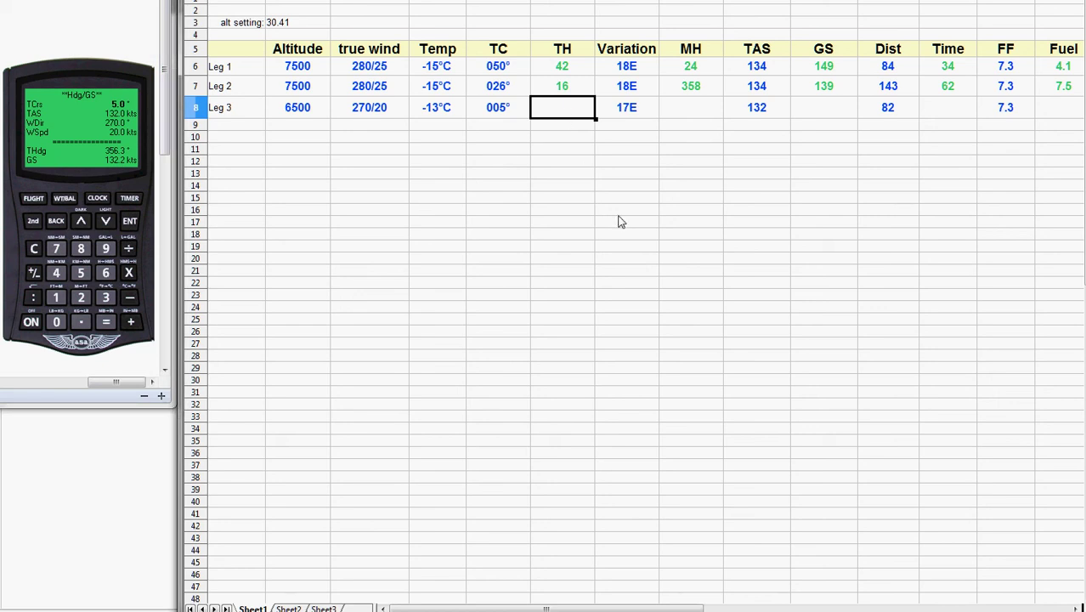
pyautogui.write('359')
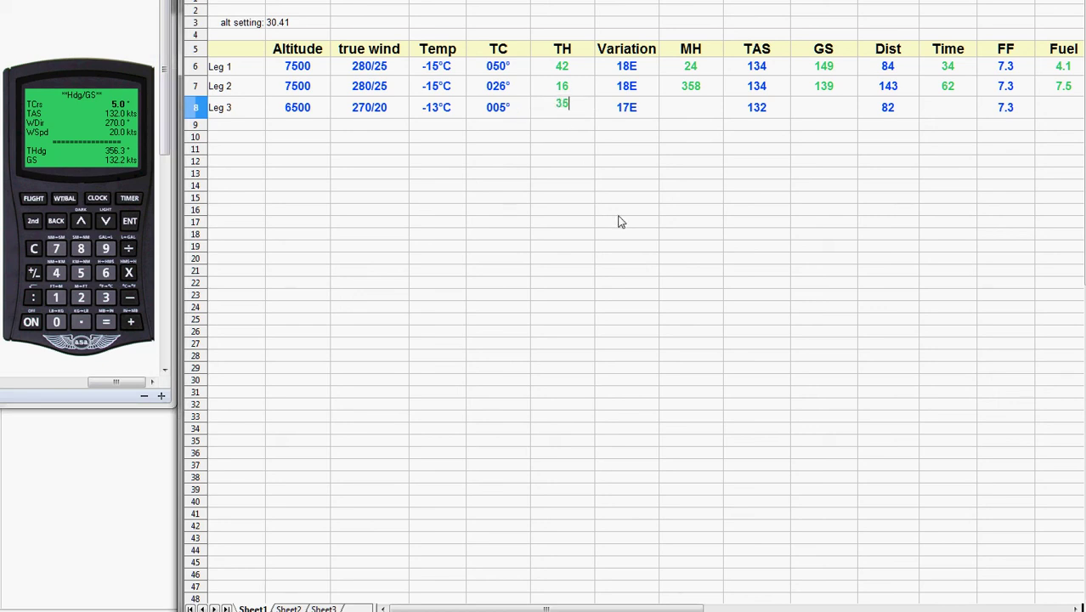
pyautogui.click(821, 111)
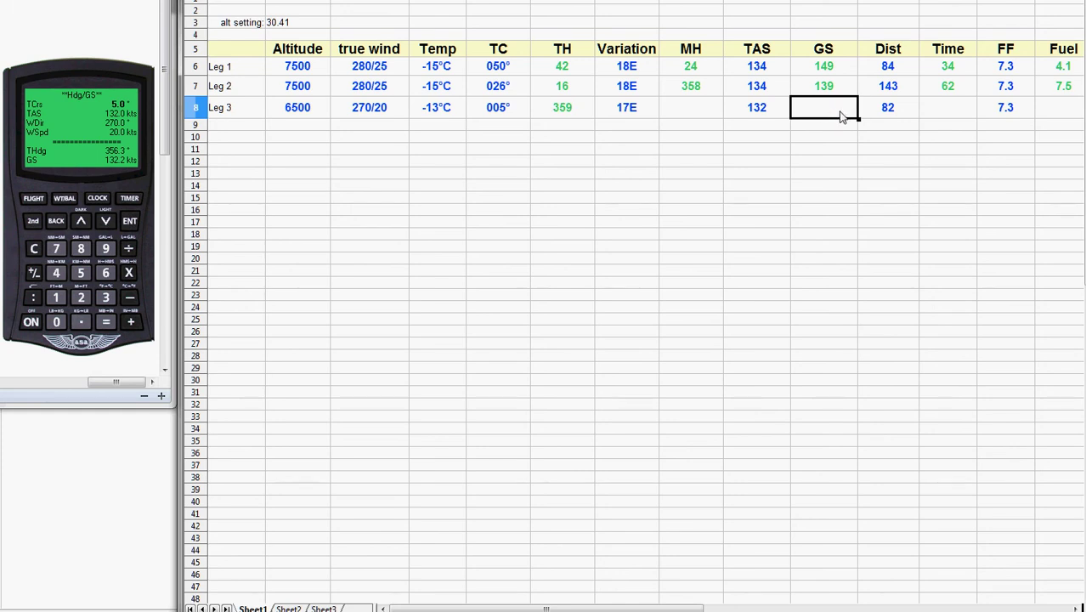
pyautogui.write('132')
pyautogui.click(688, 109)
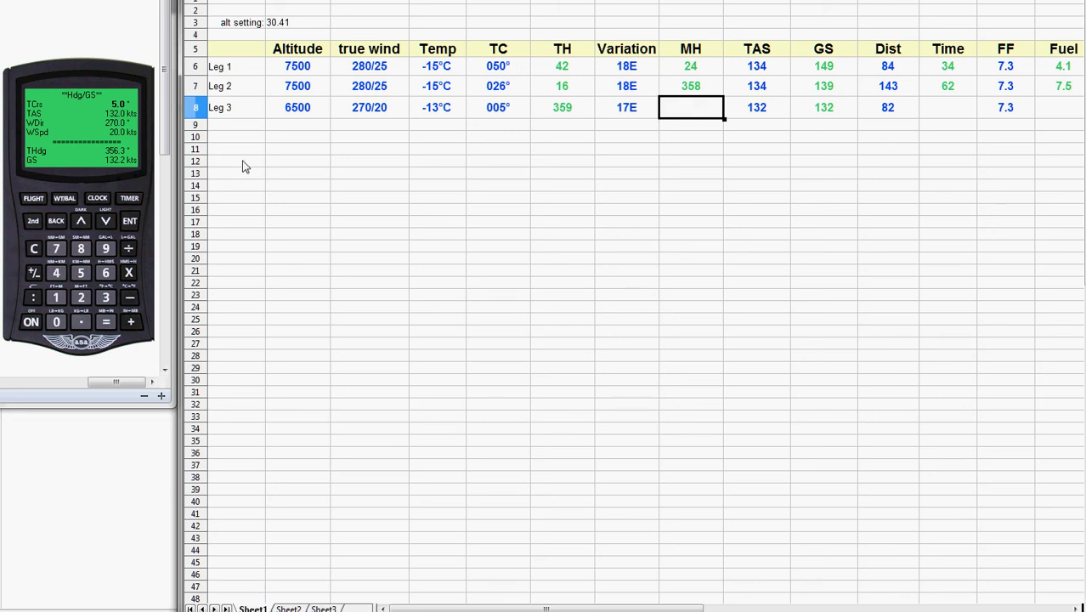
pyautogui.click(56, 221)
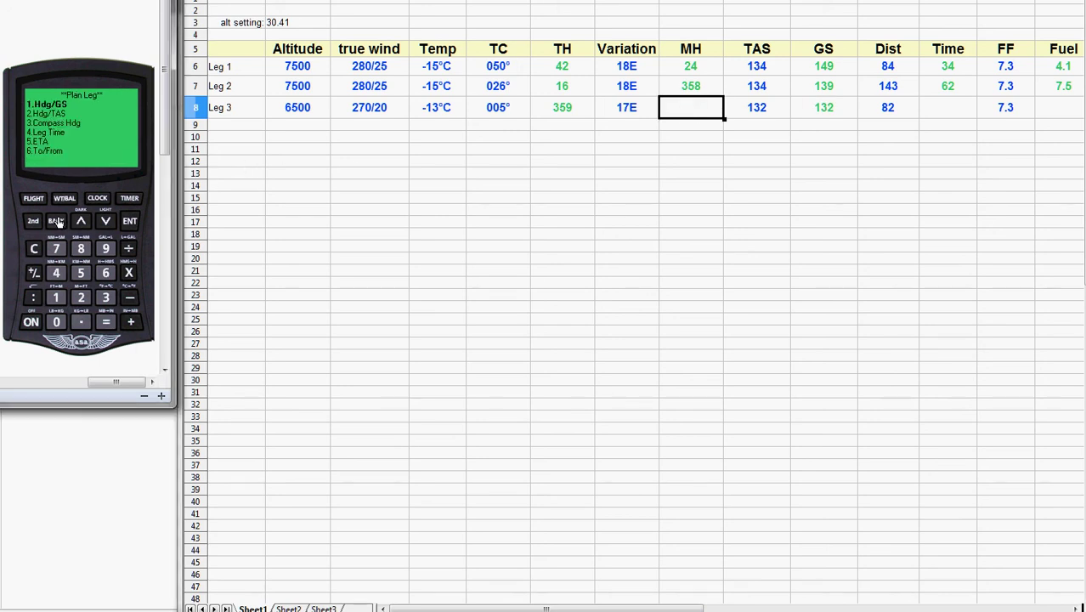
# Step: Compute the compass heading from true heading 356.3 with -17 variation, giving 339.3
pyautogui.click(105, 297)
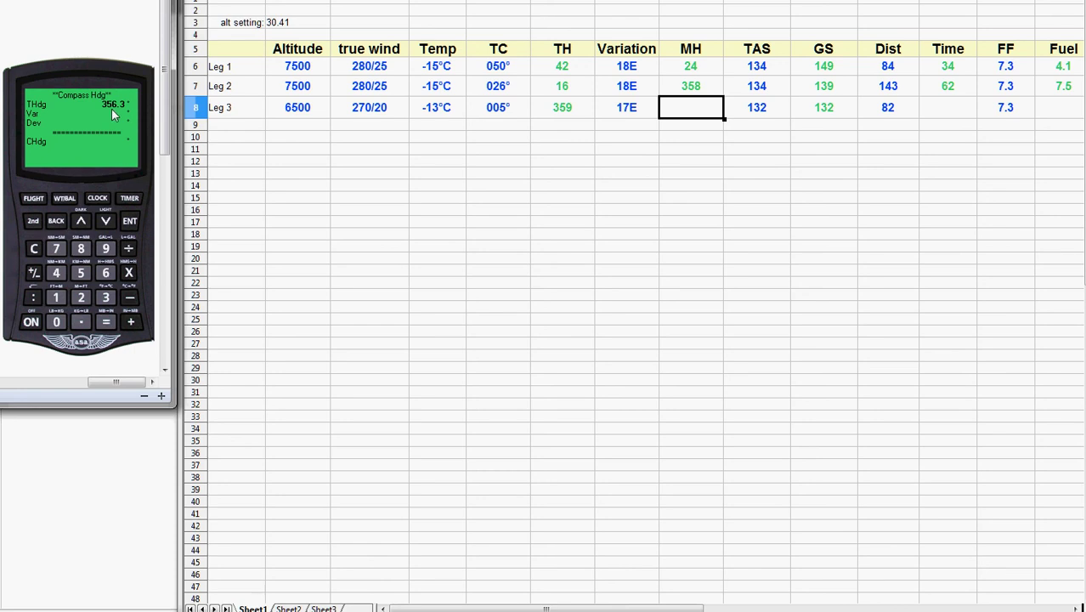
pyautogui.click(129, 221)
pyautogui.click(56, 298)
pyautogui.click(56, 248)
pyautogui.click(131, 222)
pyautogui.click(131, 225)
# Step: Enter 339 in Leg 3's MH cell
pyautogui.click(692, 117)
pyautogui.write('339')
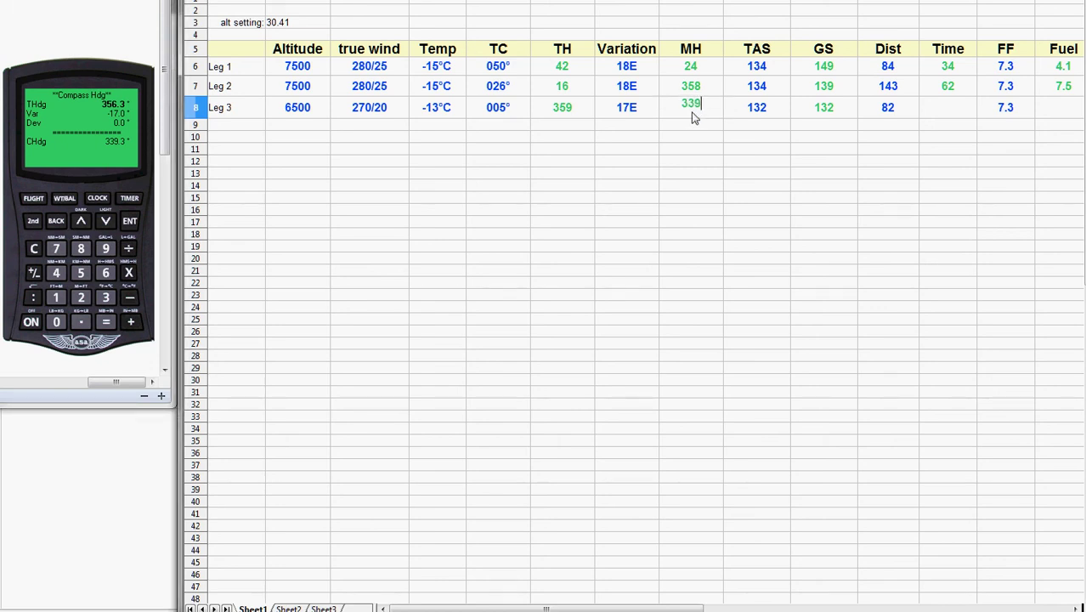
pyautogui.click(933, 105)
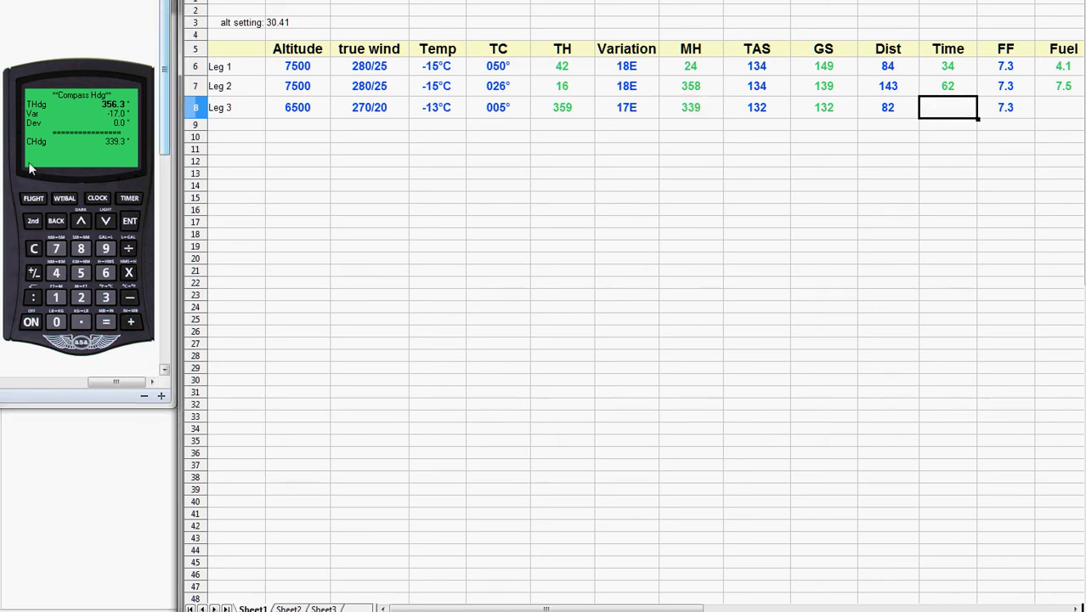
pyautogui.click(57, 222)
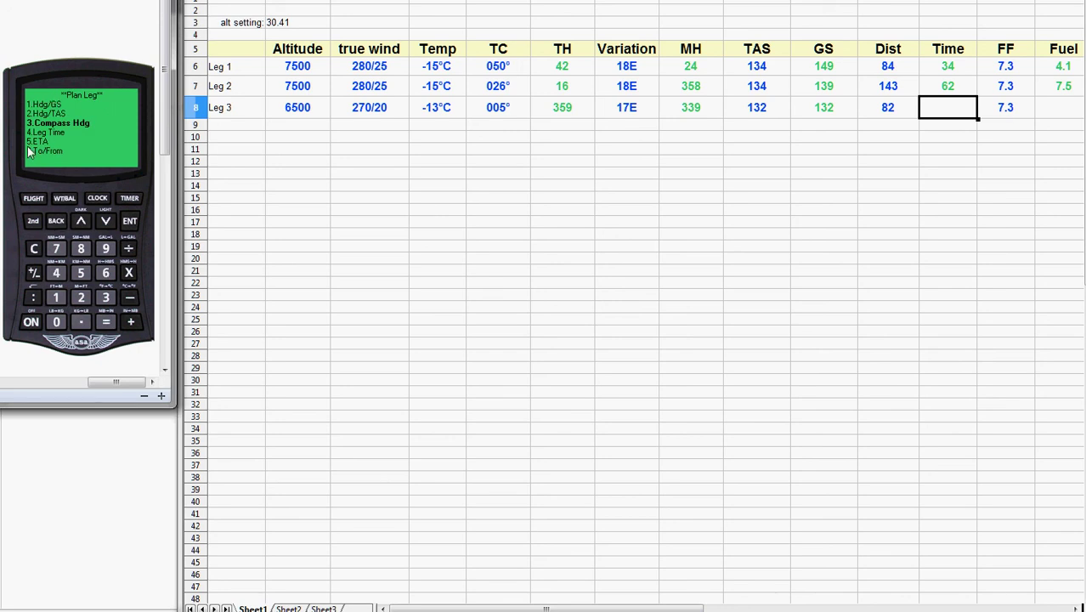
# Step: Compute the leg time for 82 NM on the CX-3, giving 00:37:13
pyautogui.click(54, 273)
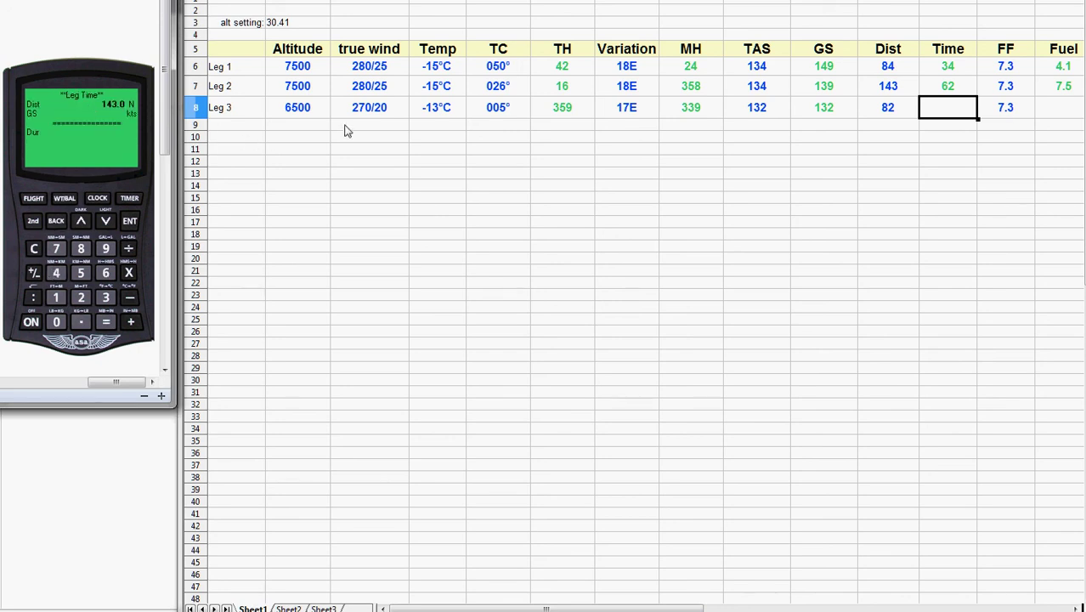
pyautogui.click(80, 250)
pyautogui.click(80, 299)
pyautogui.click(129, 223)
pyautogui.click(129, 222)
# Step: Enter 37 in Leg 3's Time cell
pyautogui.doubleClick(945, 112)
pyautogui.write('37')
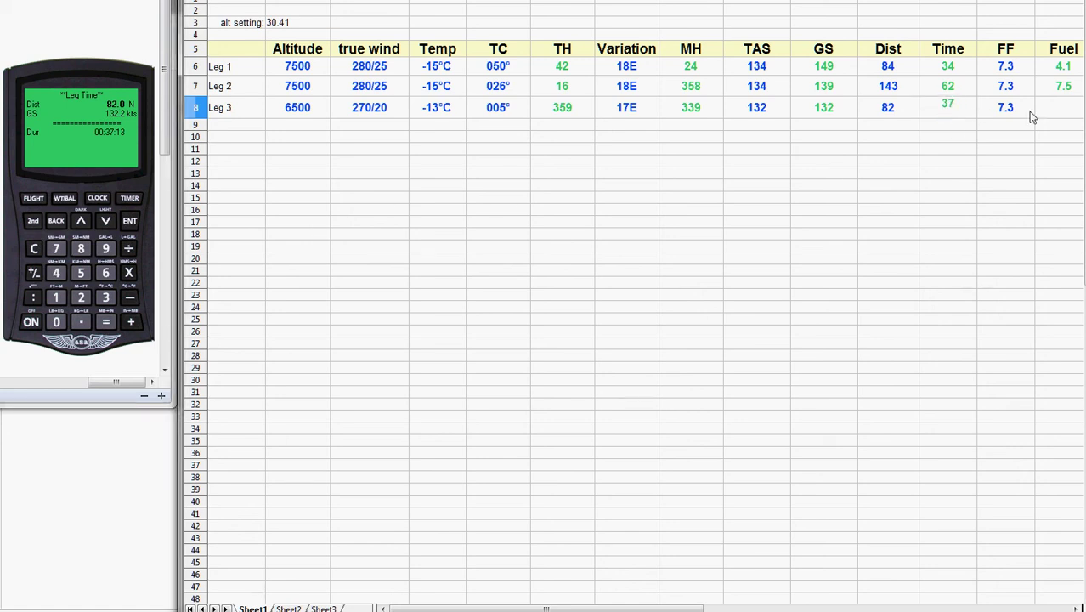
pyautogui.click(1069, 113)
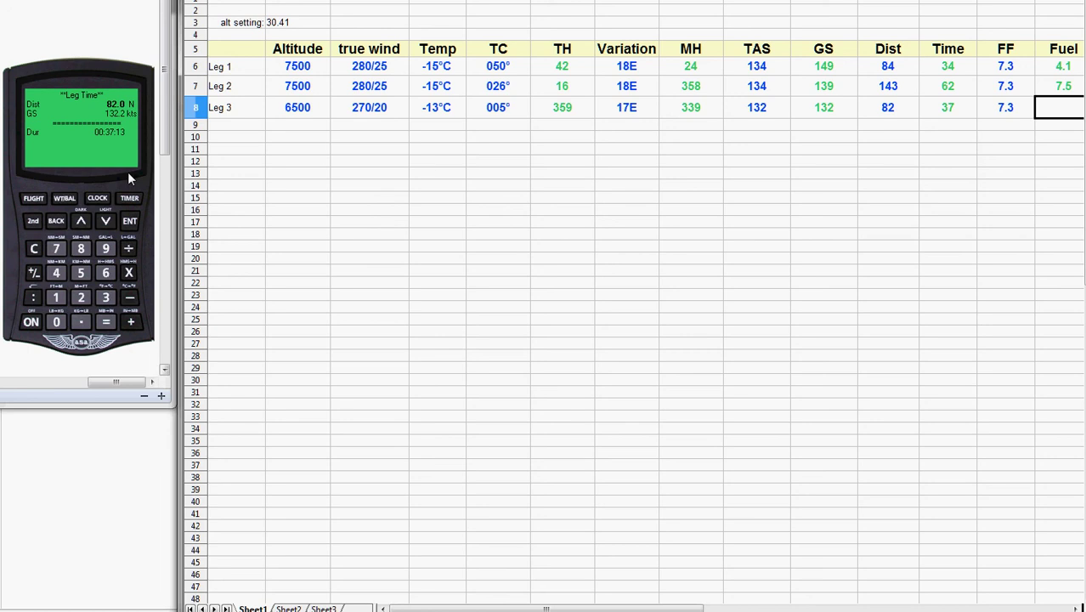
# Step: Compute fuel burn for 00:37:13 at 7.3 per hour with the CX-3
pyautogui.click(33, 201)
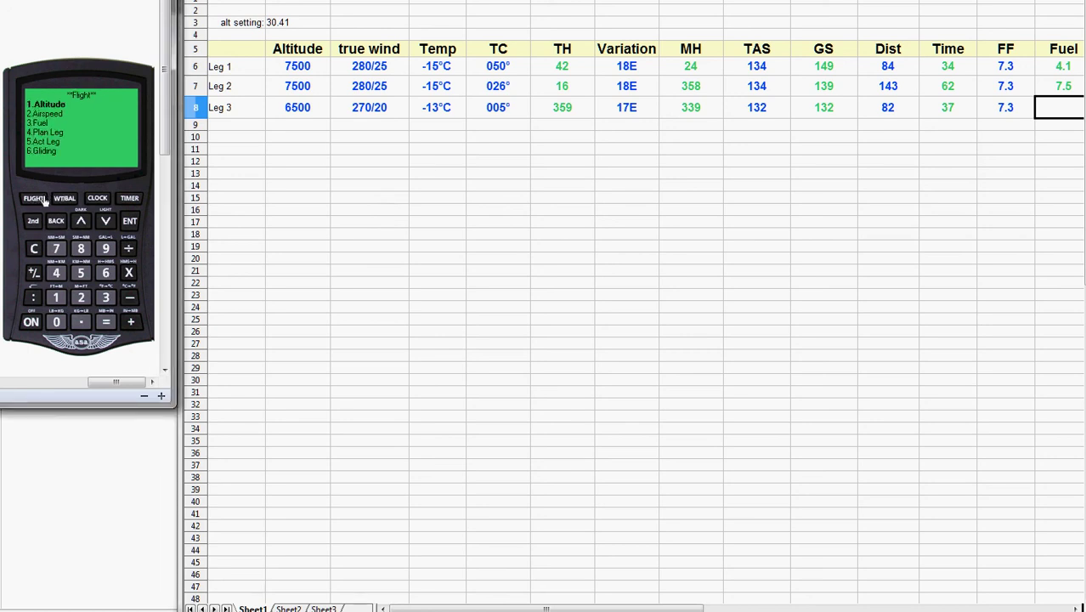
pyautogui.click(105, 297)
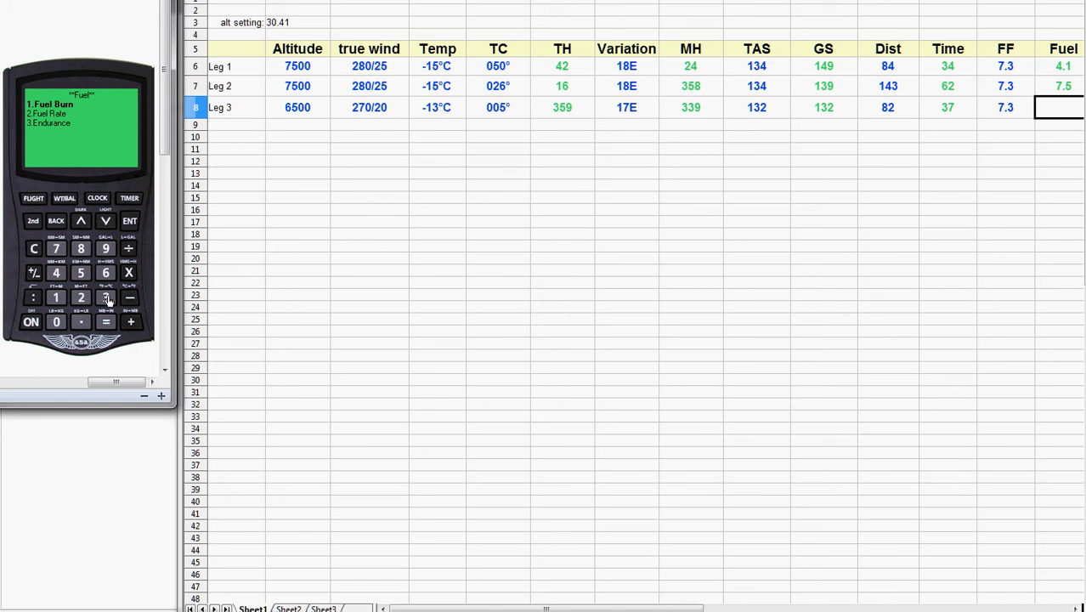
pyautogui.click(56, 298)
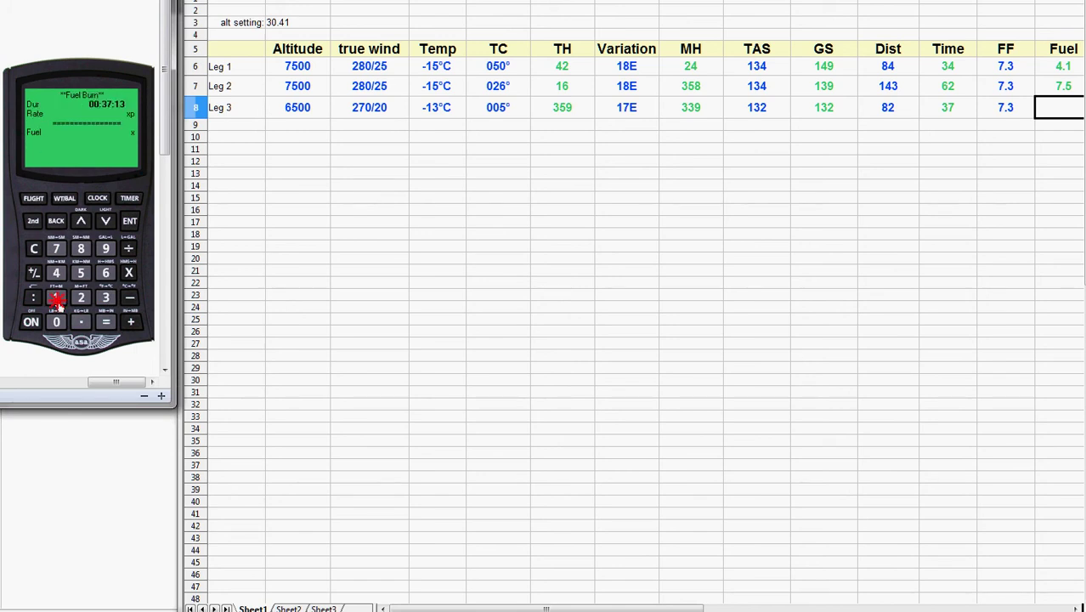
pyautogui.click(129, 221)
pyautogui.click(129, 221)
# Step: Enter 4.5 in Leg 3's Fuel cell
pyautogui.click(1058, 109)
pyautogui.write('4.5')
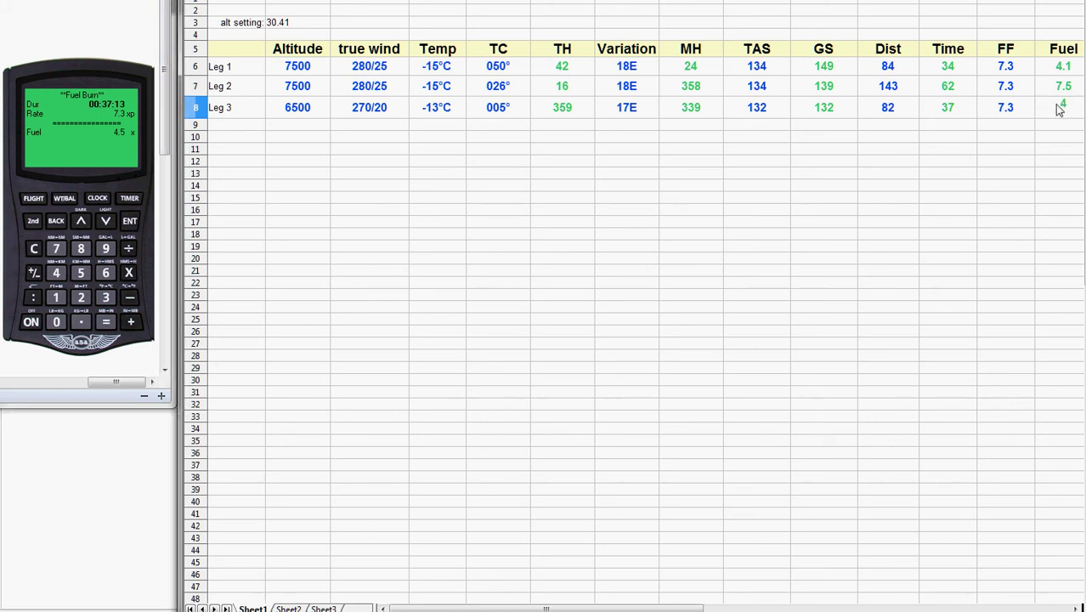
pyautogui.click(686, 129)
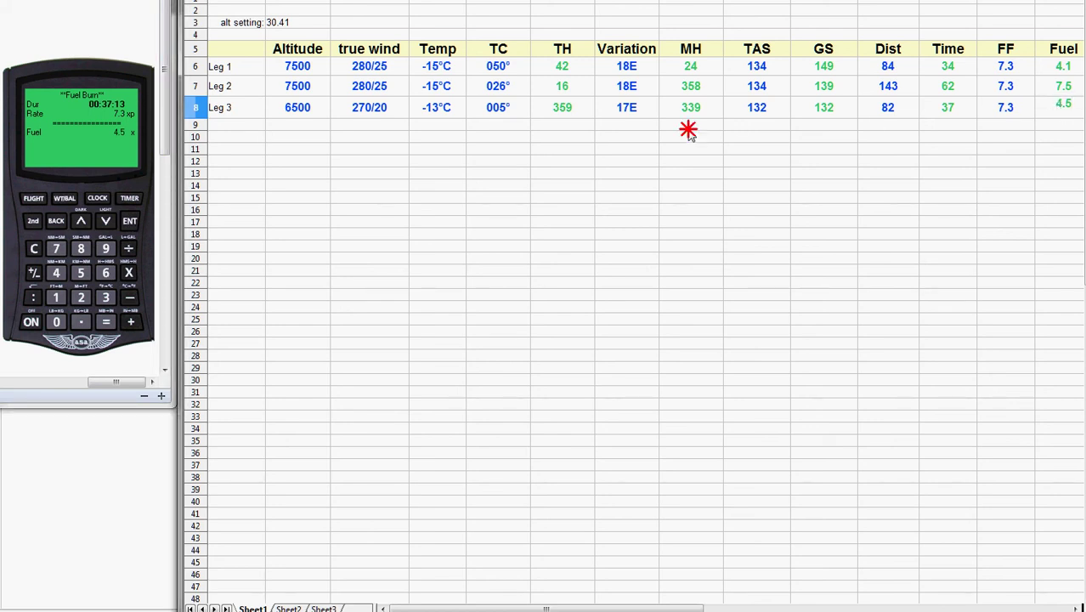